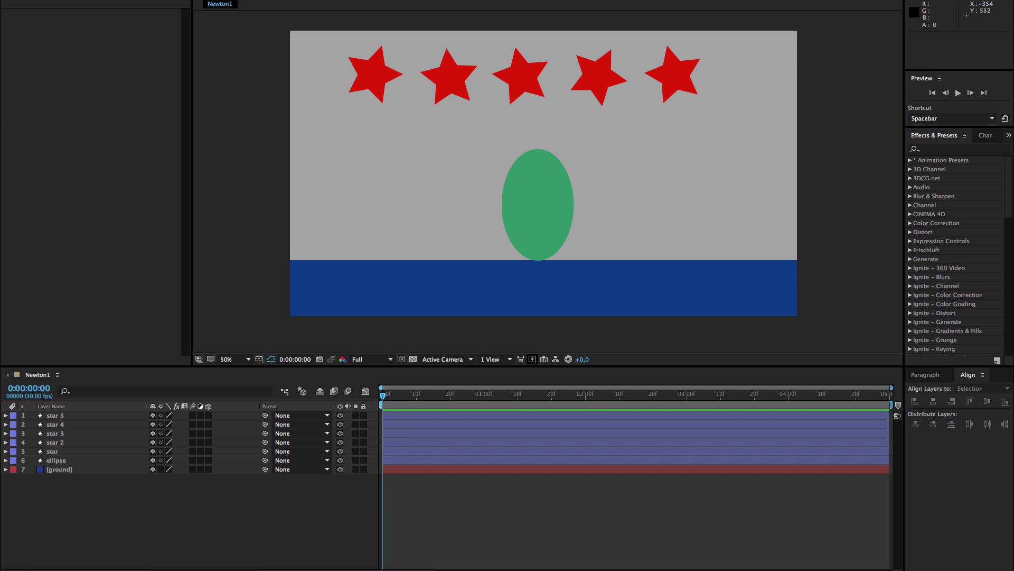
Step: Select and then deselect the ground layer in the Newton1 composition
left_click(450, 511)
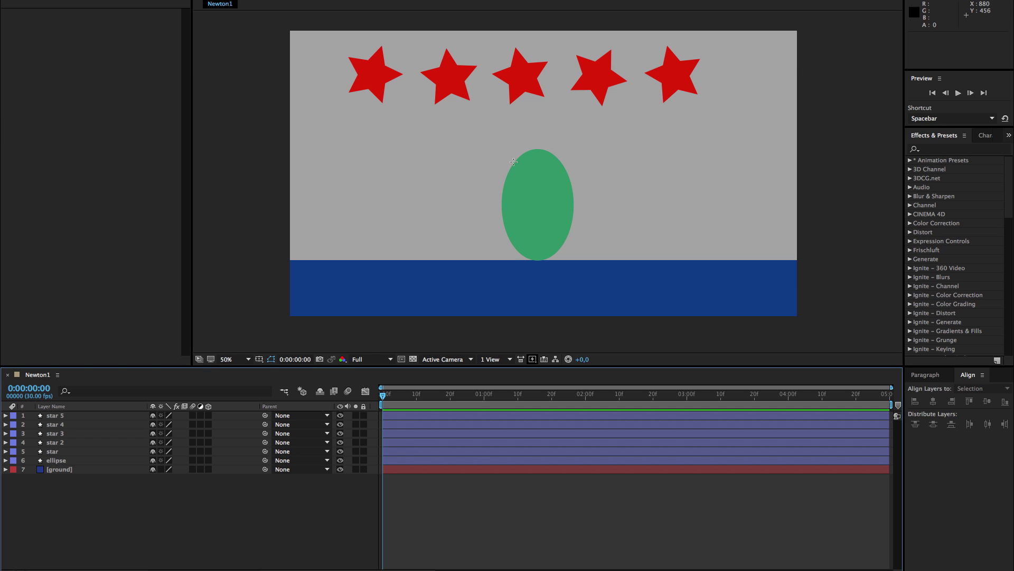
left_click(90, 472)
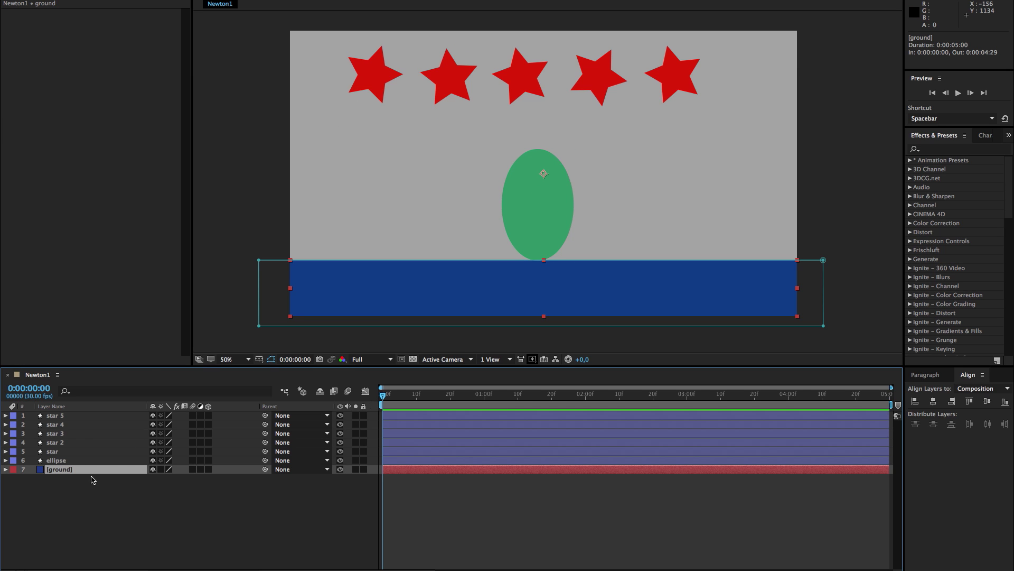
left_click(141, 524)
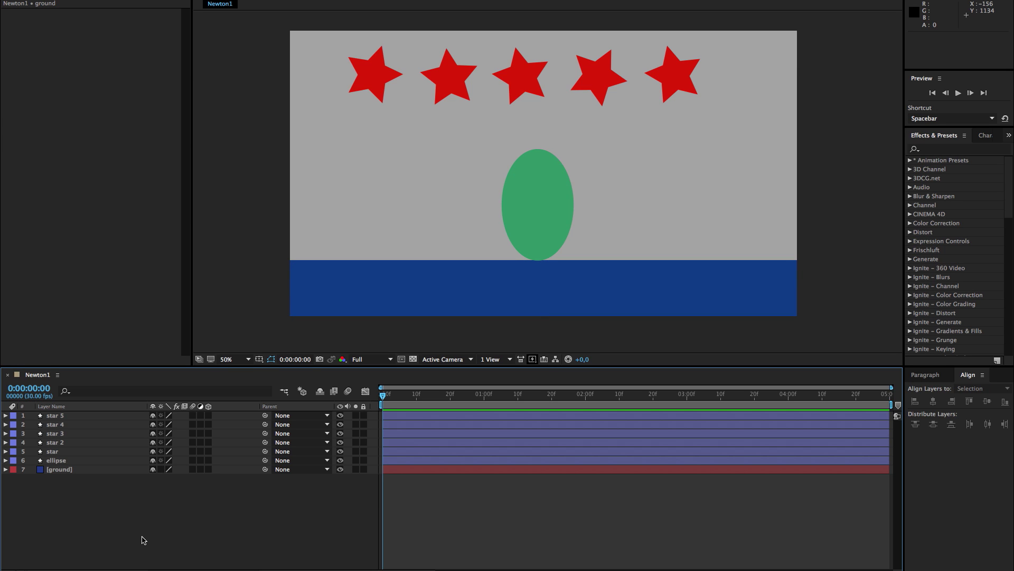
Step: Launch Newton 2 on Newton1 from the Composition menu and enlarge its window
left_click(159, 0)
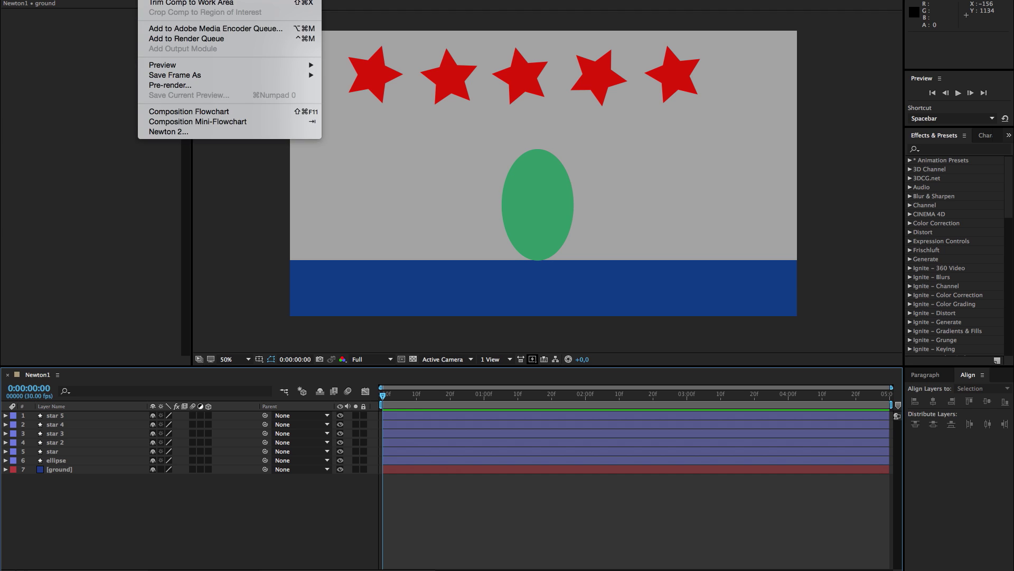
left_click(180, 132)
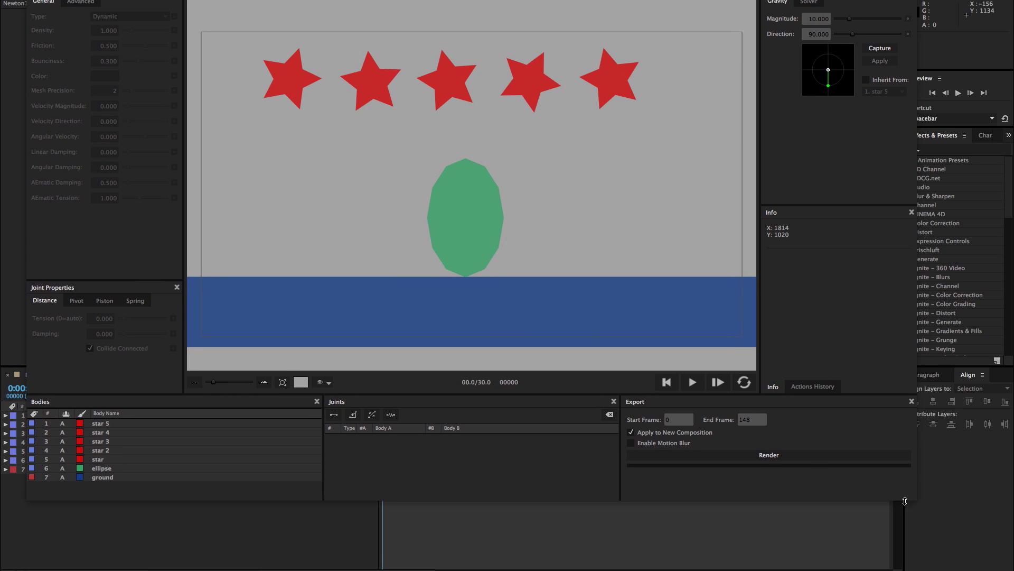
left_click_drag(915, 497, 983, 561)
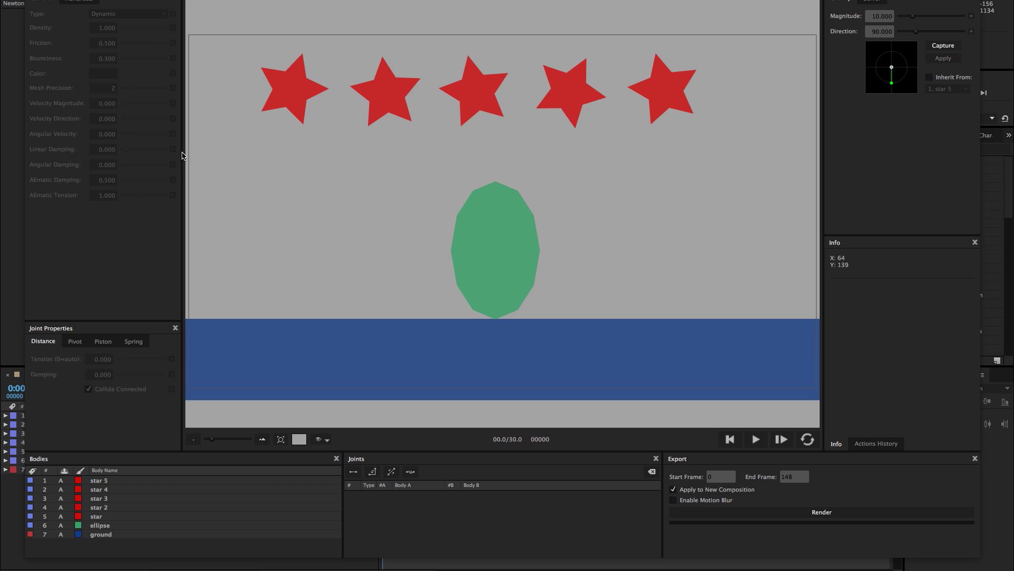
Step: Select all five star bodies and review their body type list without changing it
left_click(111, 480)
left_click(113, 489)
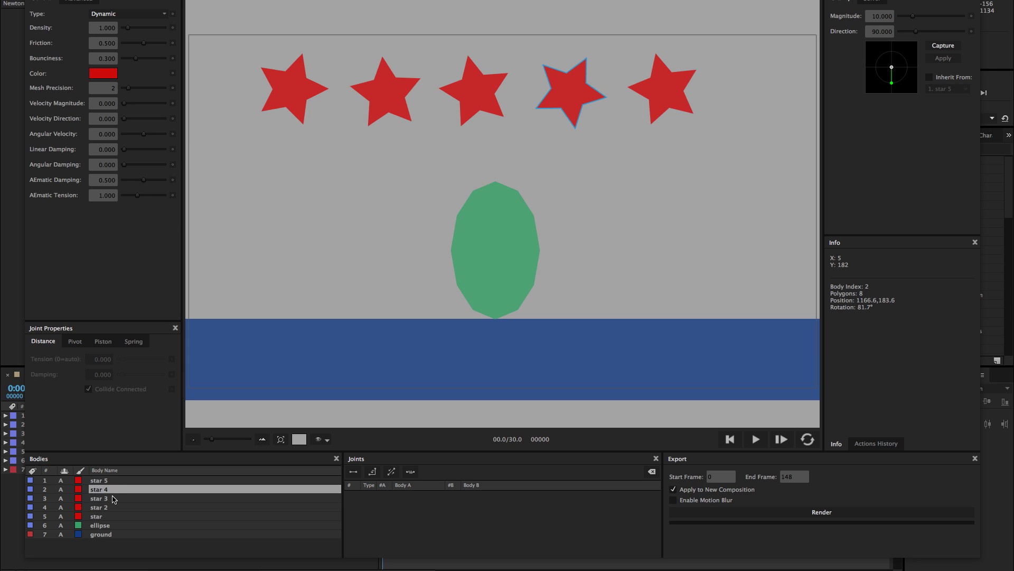
left_click(115, 498)
left_click(116, 507)
left_click(116, 516)
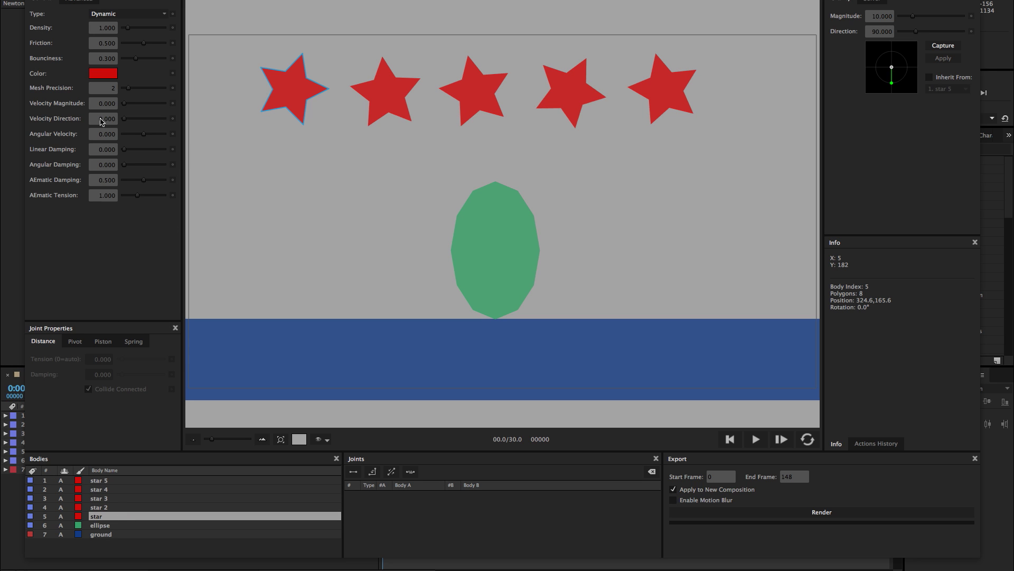
left_click(121, 13)
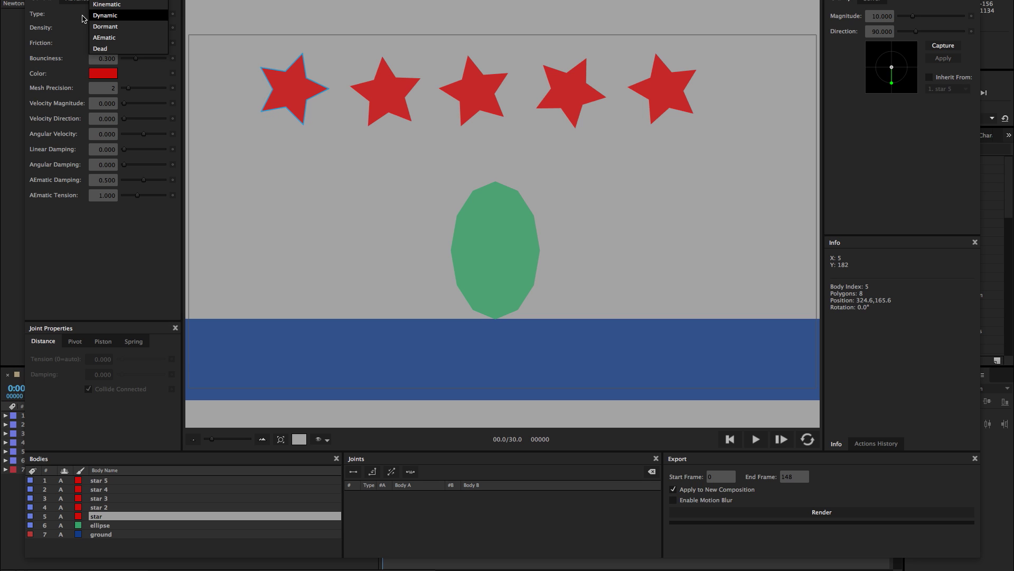
left_click(44, 66)
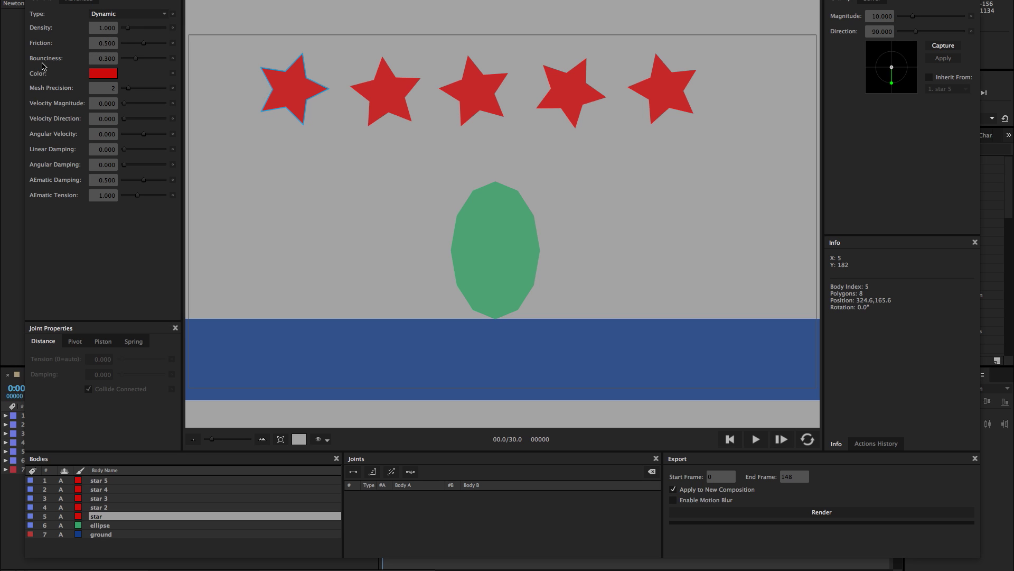
Step: Make the ground a Static body
left_click(127, 534)
left_click(125, 14)
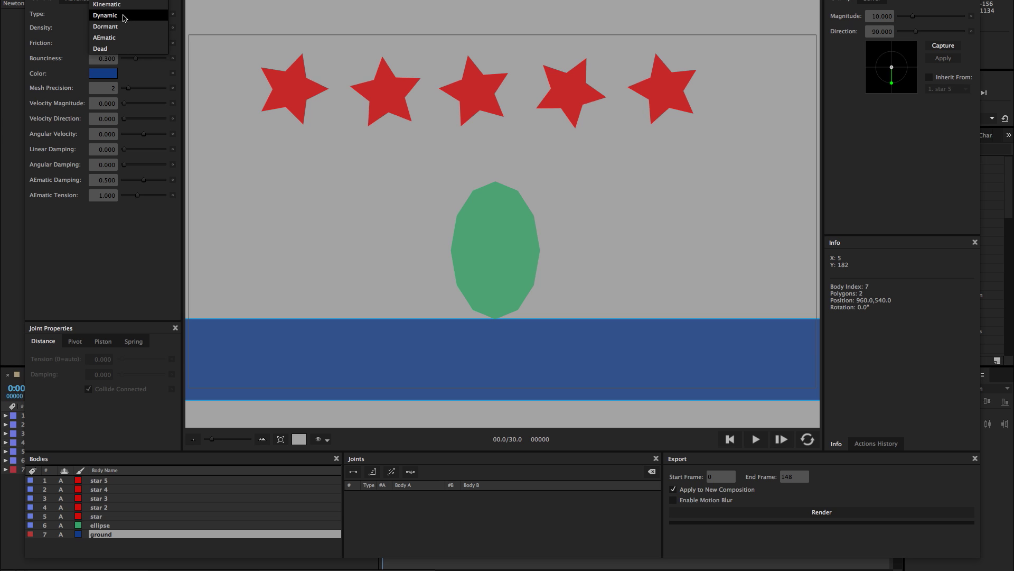
left_click(117, 2)
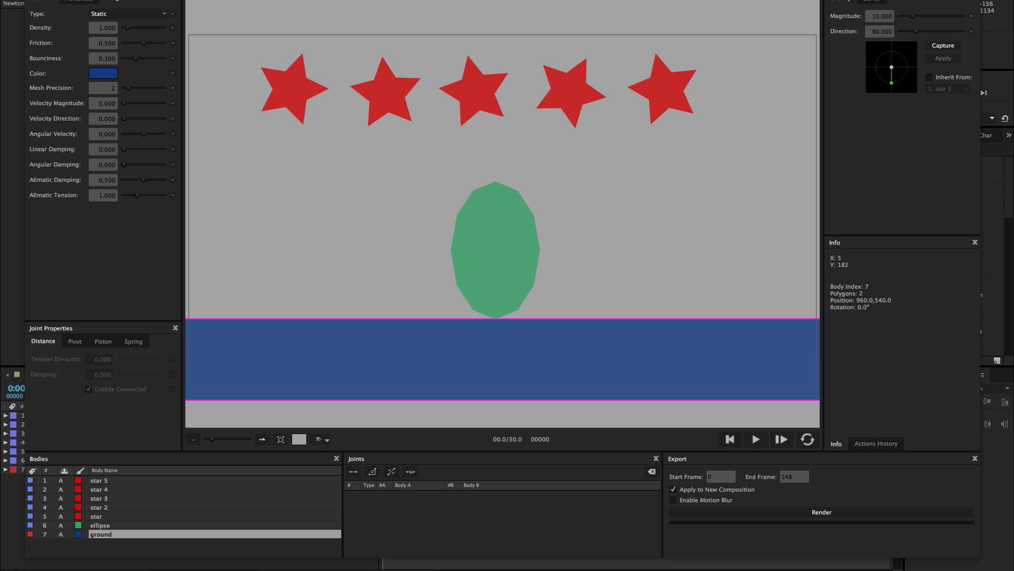
Step: Make the ellipse a Dormant body with Mesh Precision 4
left_click(117, 526)
left_click(117, 14)
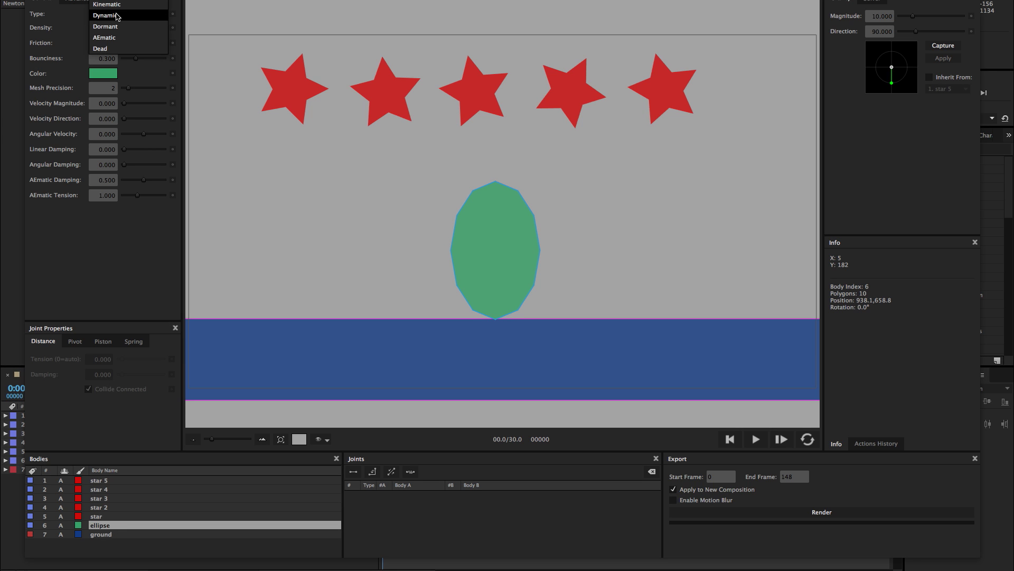
left_click(117, 26)
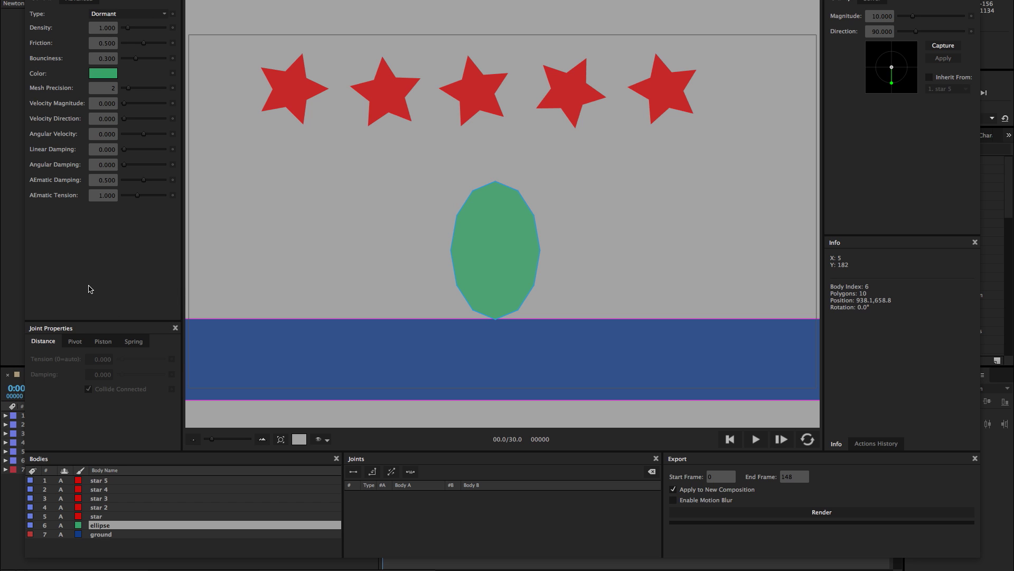
left_click(118, 516)
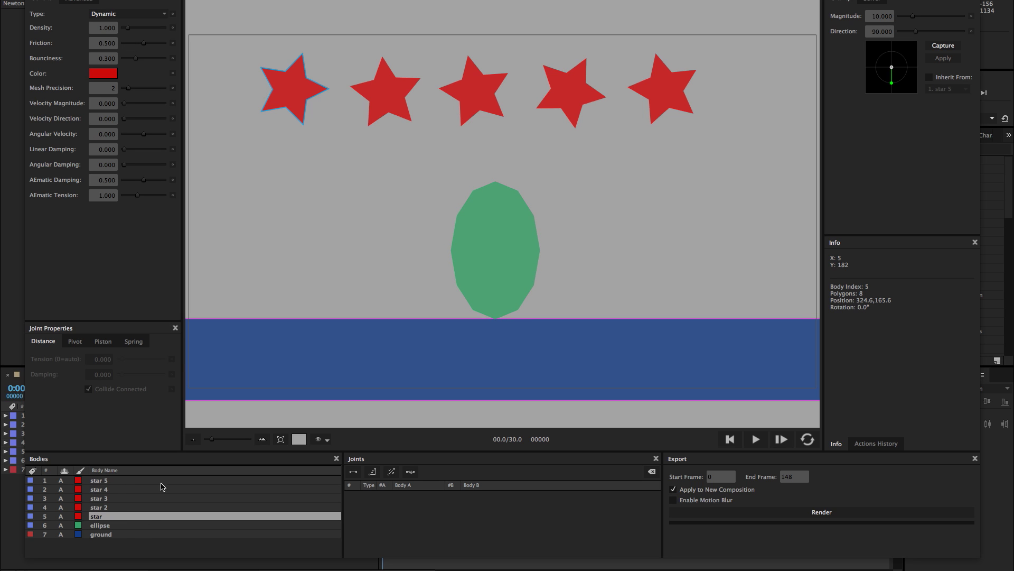
left_click(131, 536)
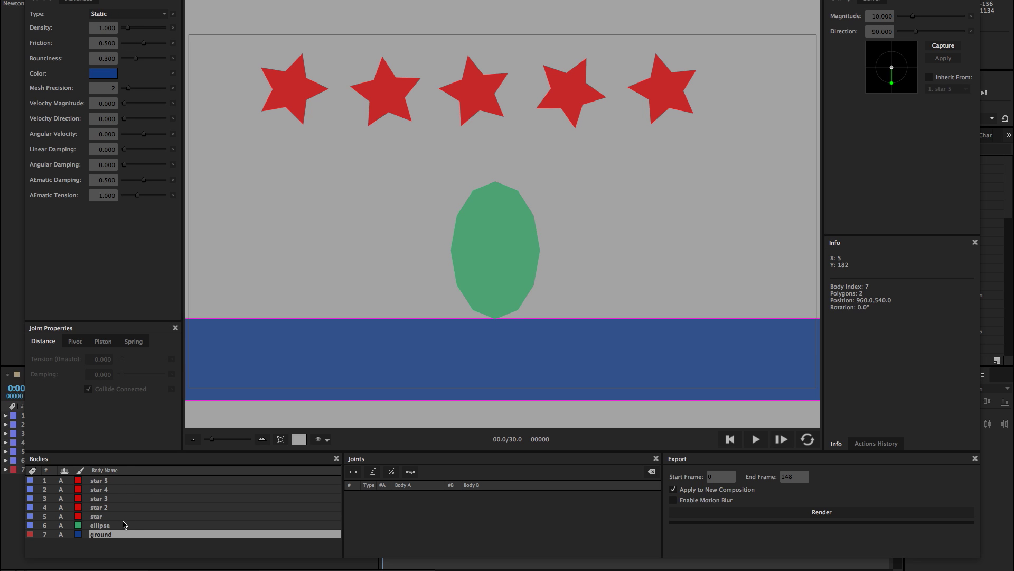
left_click(125, 526)
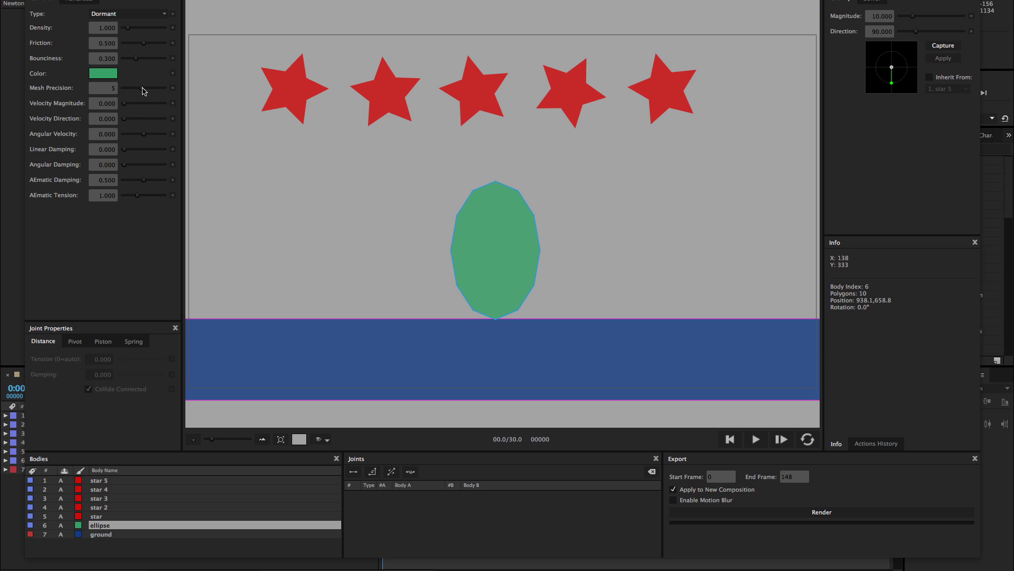
left_click_drag(142, 91, 139, 93)
Step: Preview the fall, then give all five stars Density 0.570 and Bounciness 0.645
left_click(756, 440)
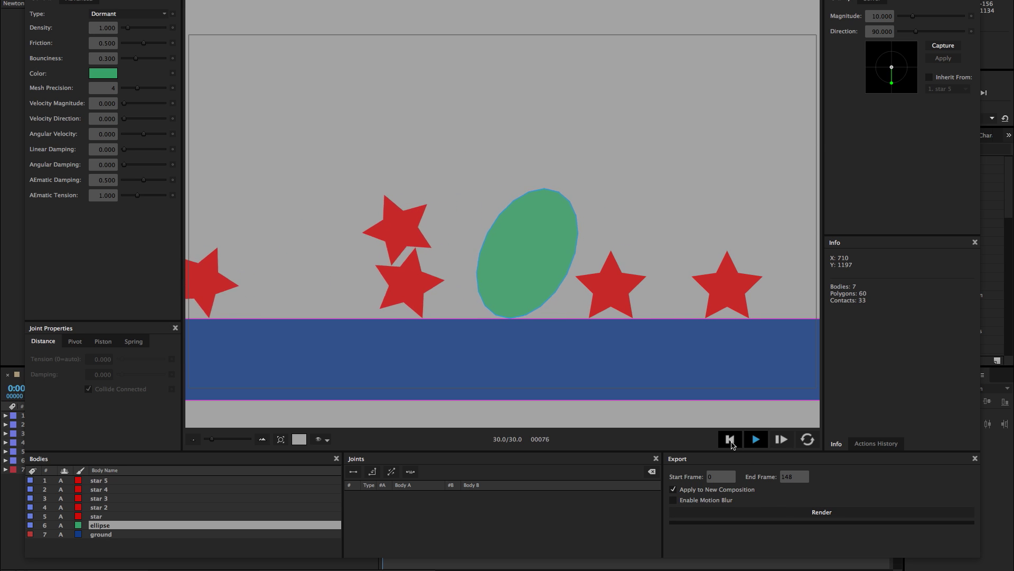
left_click(729, 440)
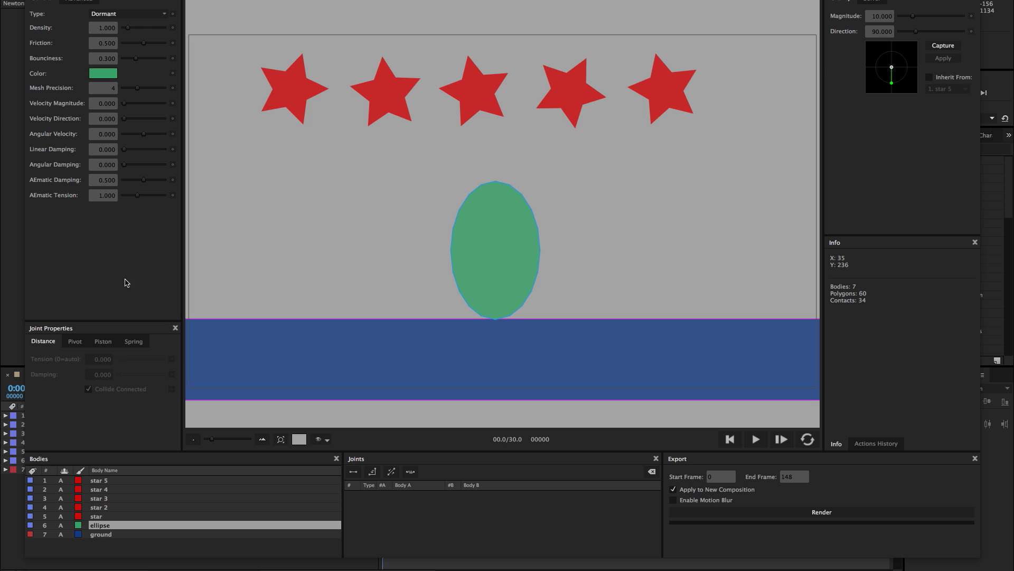
left_click(118, 517)
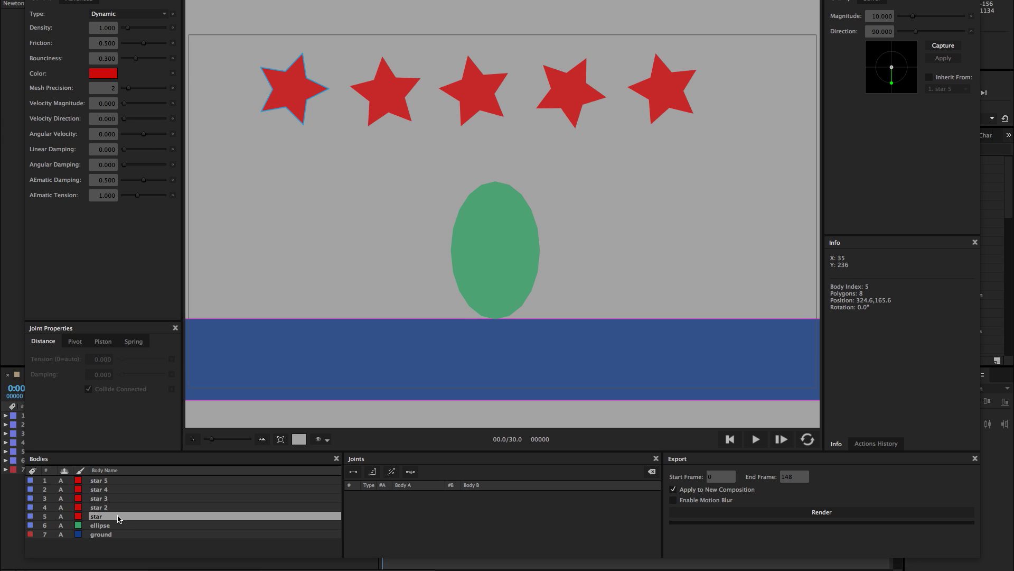
left_click(115, 479, "shift")
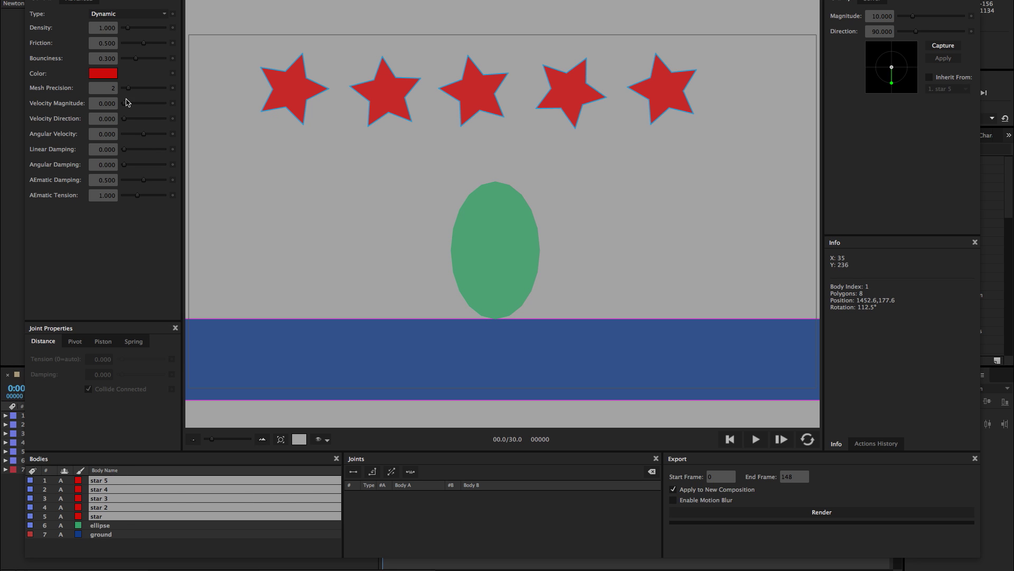
left_click_drag(137, 63, 147, 62)
Step: Replay the simulation with the new star settings and rewind to the start
left_click(758, 444)
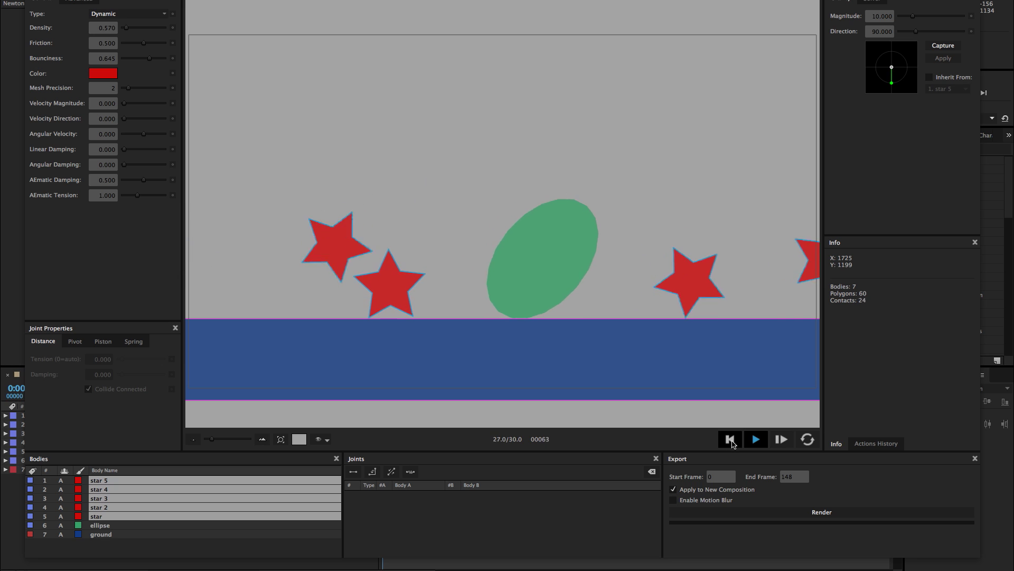
left_click(756, 440)
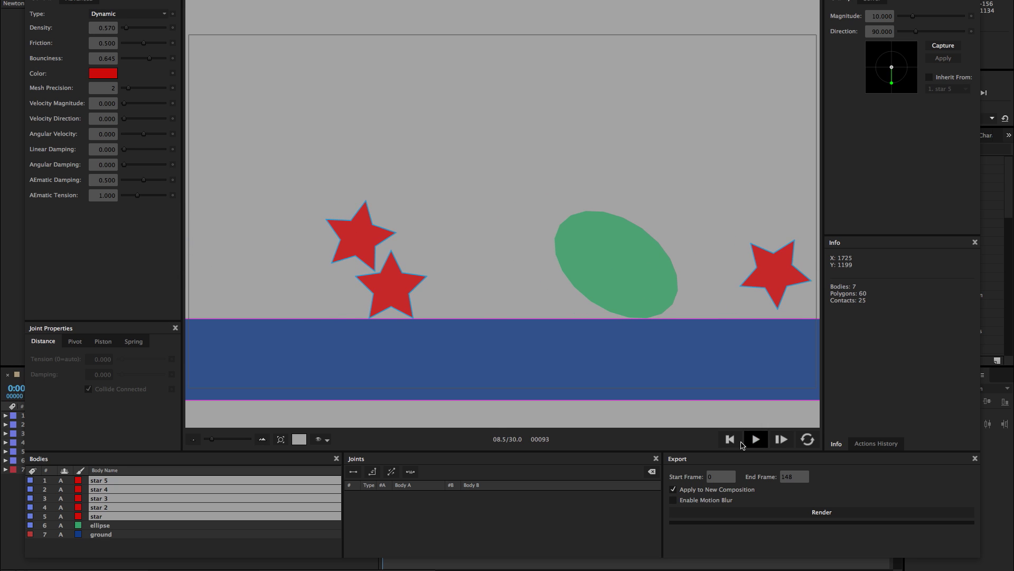
left_click(730, 439)
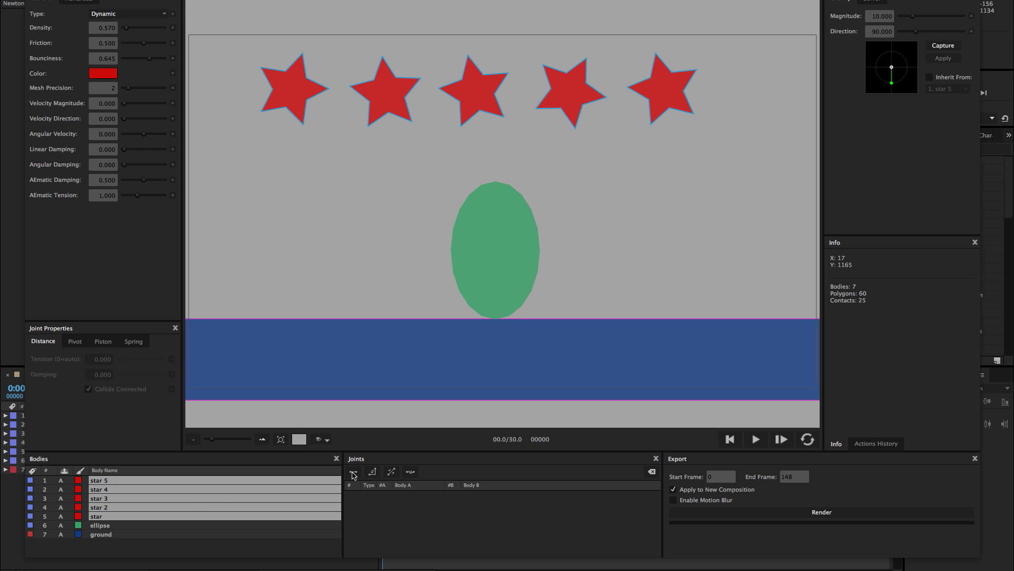
Step: Chain the five stars with four distance joints, test-run the drape over the ellipse, and rewind
left_click(354, 472)
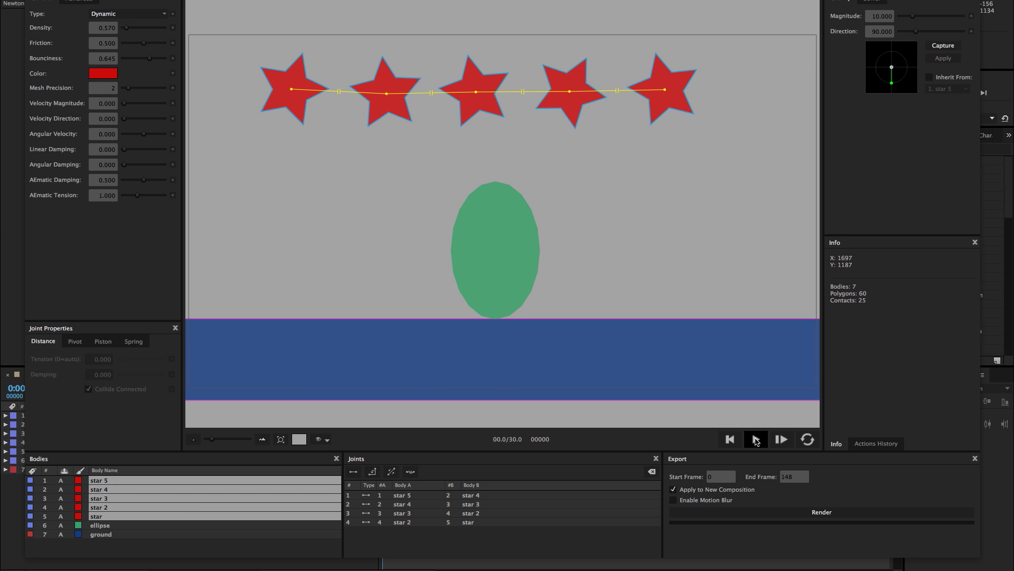
left_click(756, 440)
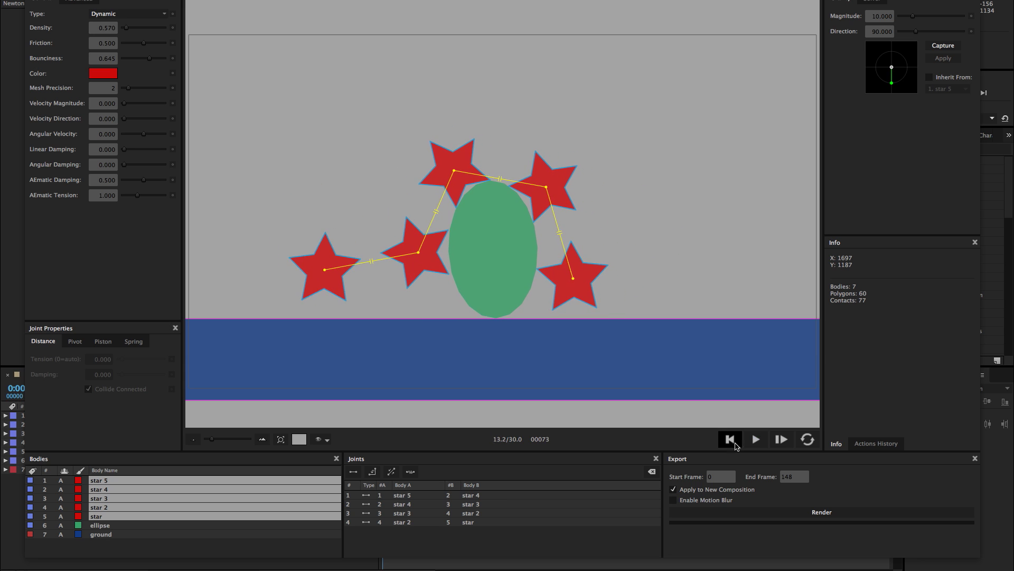
left_click(730, 439)
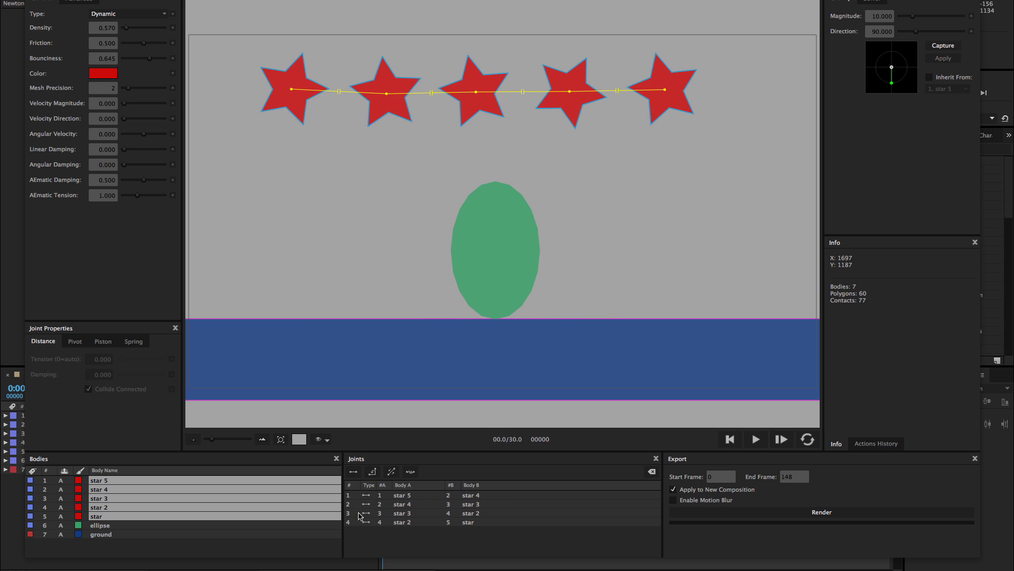
left_click(413, 497)
Step: Replace the distance joints with a pivot-joint chain, test-run it and rewind
left_click(414, 522, "shift")
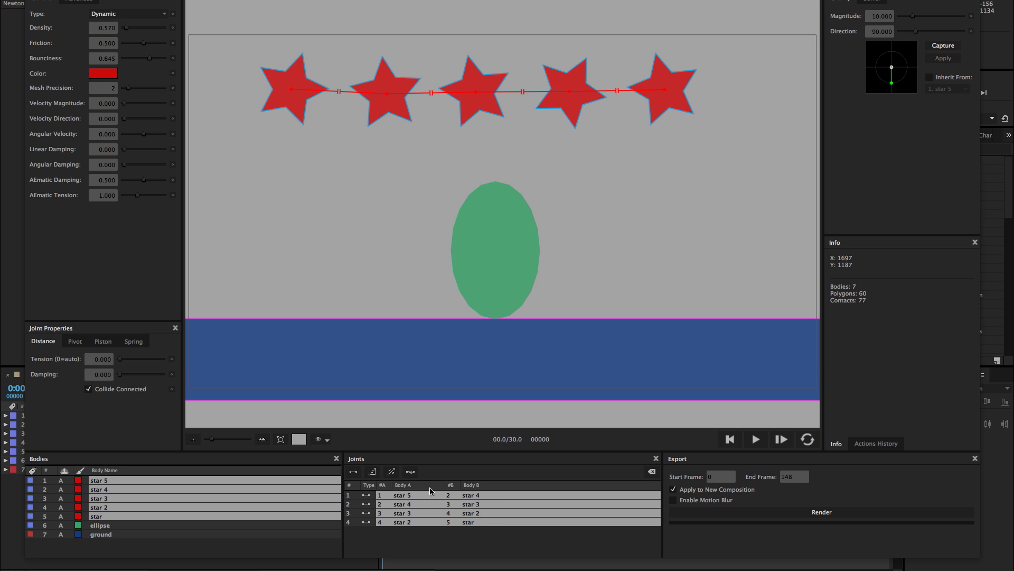
left_click(652, 471)
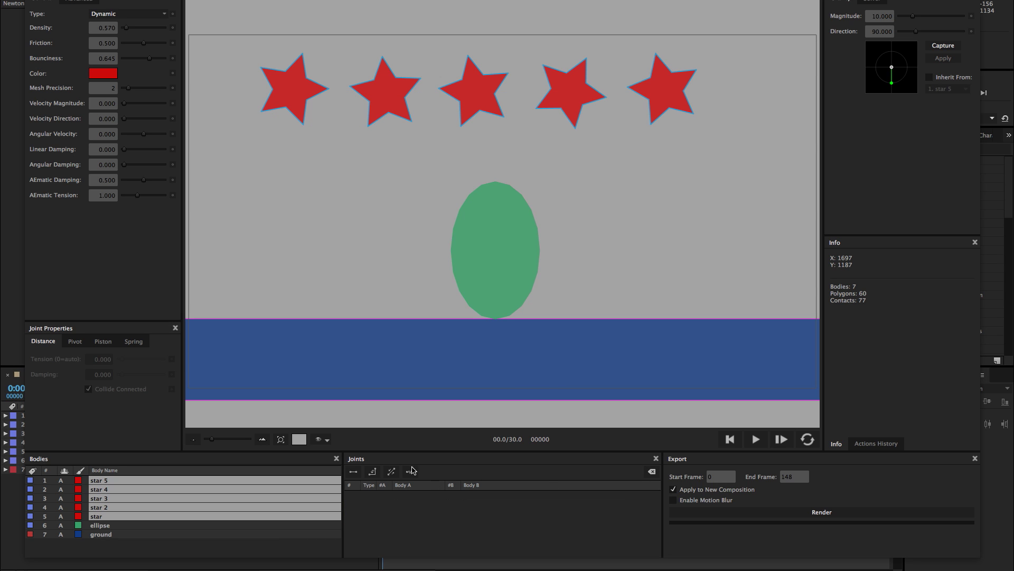
left_click(373, 471)
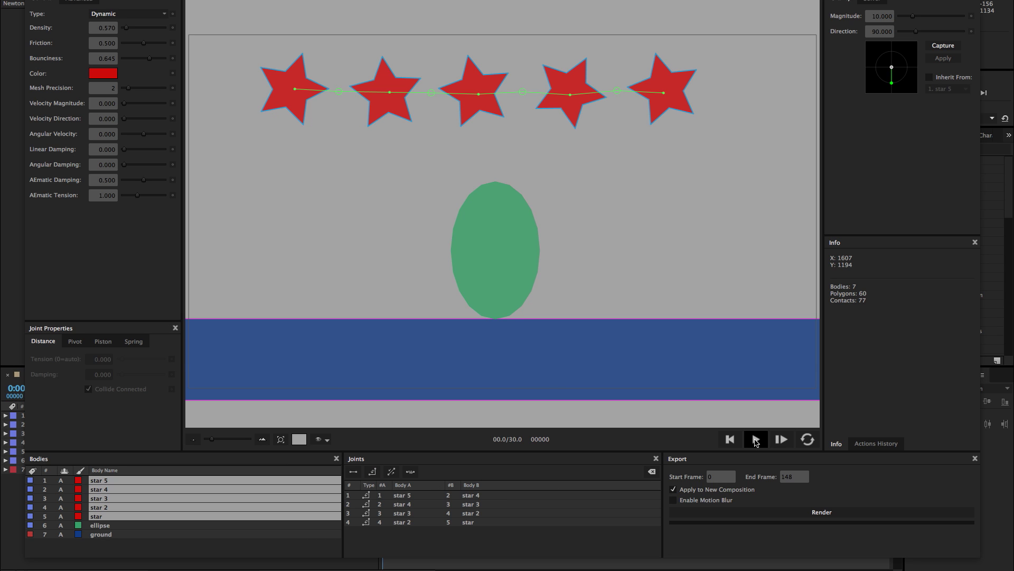
left_click(755, 440)
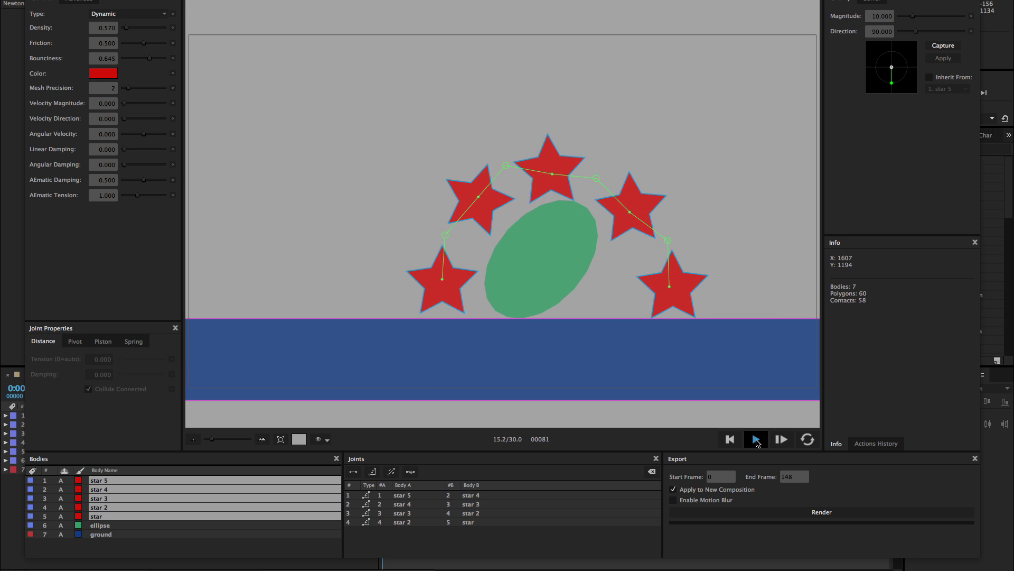
left_click(730, 440)
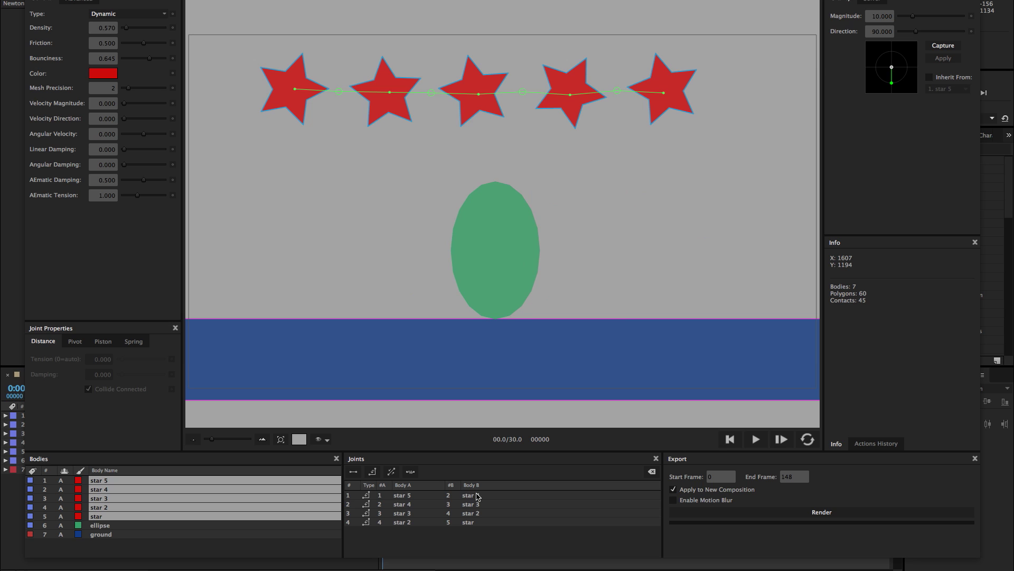
Step: Delete all four pivot joints
left_click(393, 495)
left_click(400, 522, "shift")
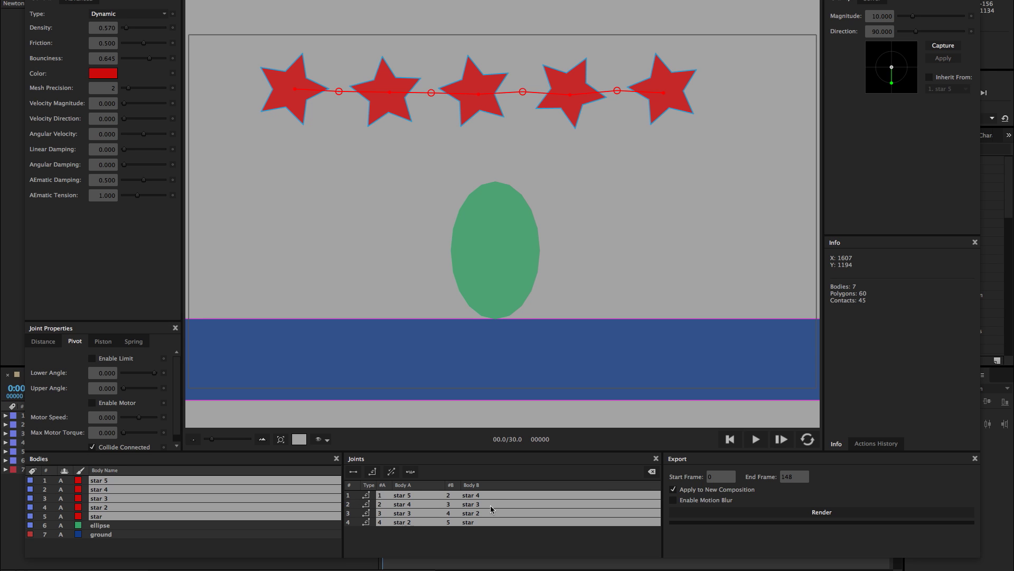
left_click(652, 471)
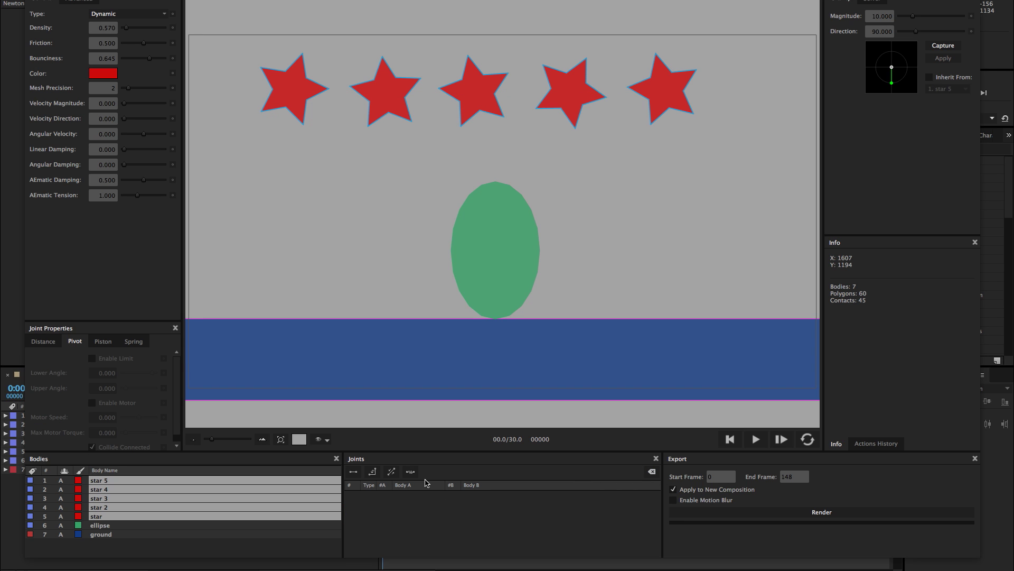
Step: Chain the stars with piston joints, test-run the fall and rewind
left_click(392, 473)
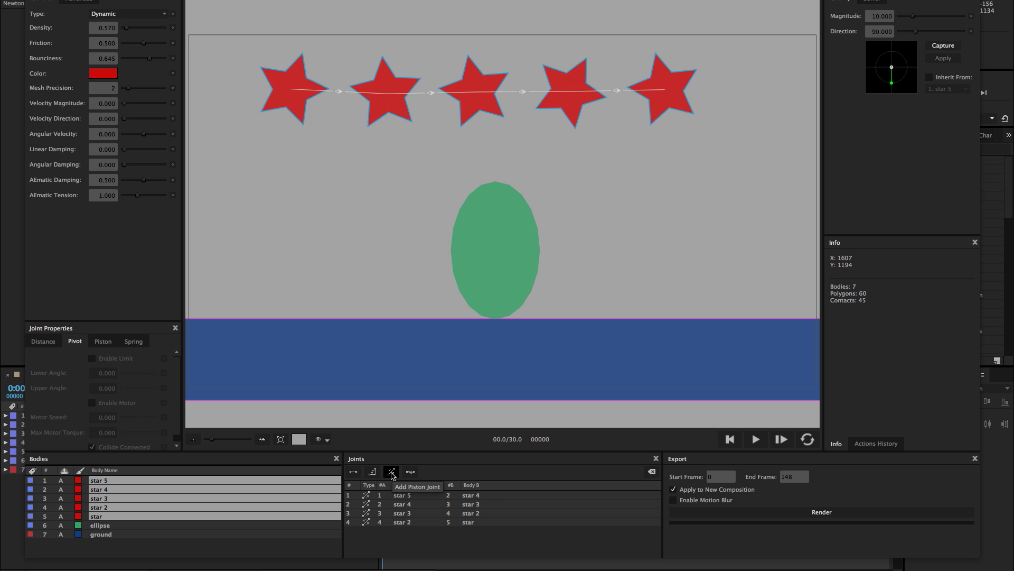
left_click(414, 522)
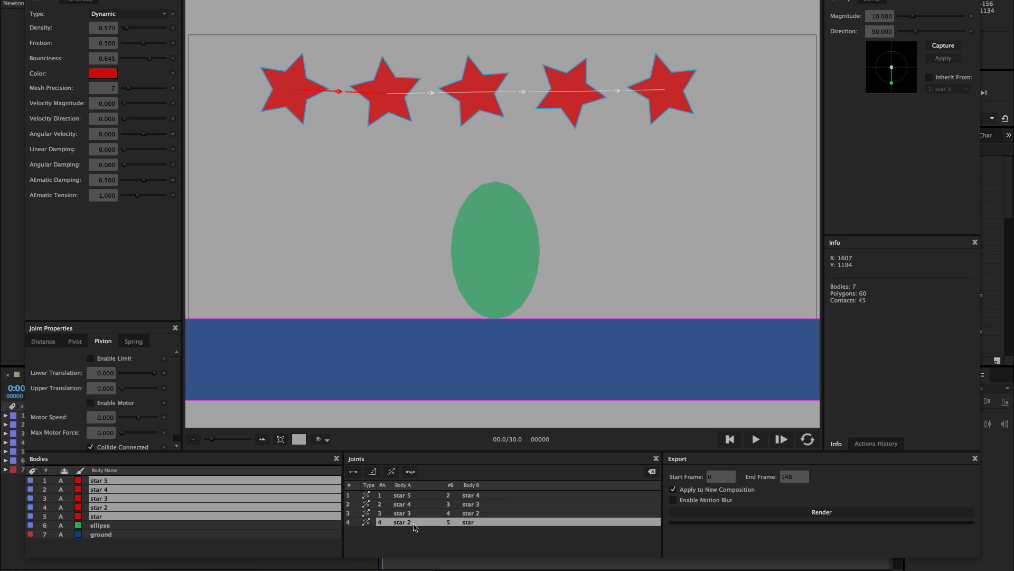
left_click(419, 498, "shift")
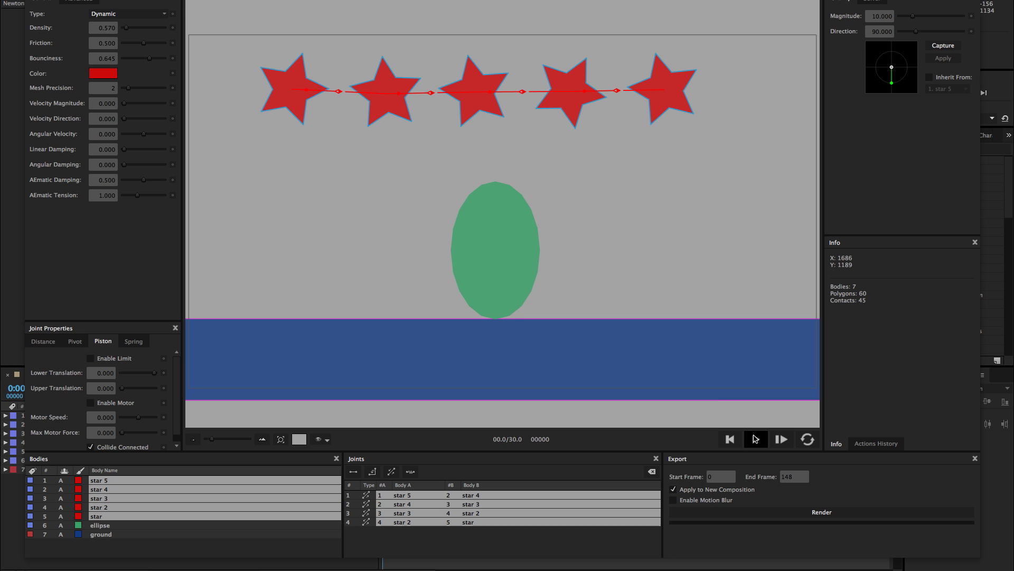
left_click(756, 440)
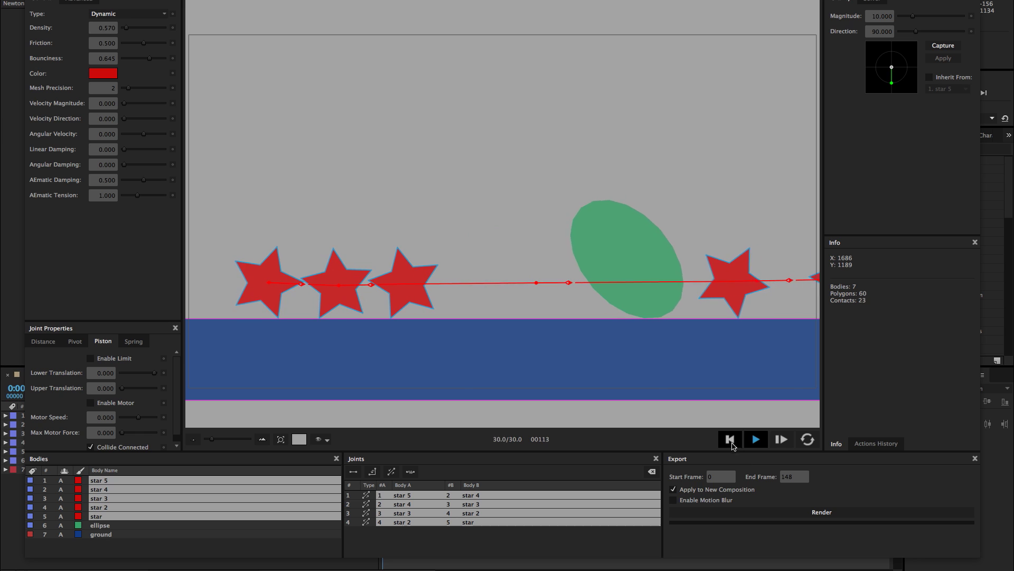
left_click(730, 440)
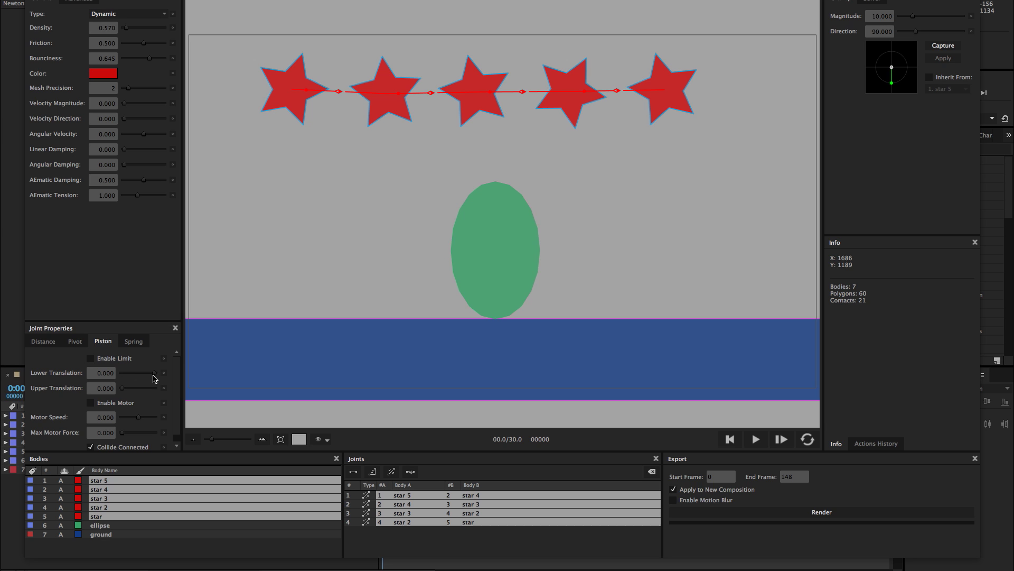
Step: Limit piston translation to -5.440 and 4.385, rerun, then remove the piston joints
left_click_drag(153, 378, 136, 391)
left_click(754, 441)
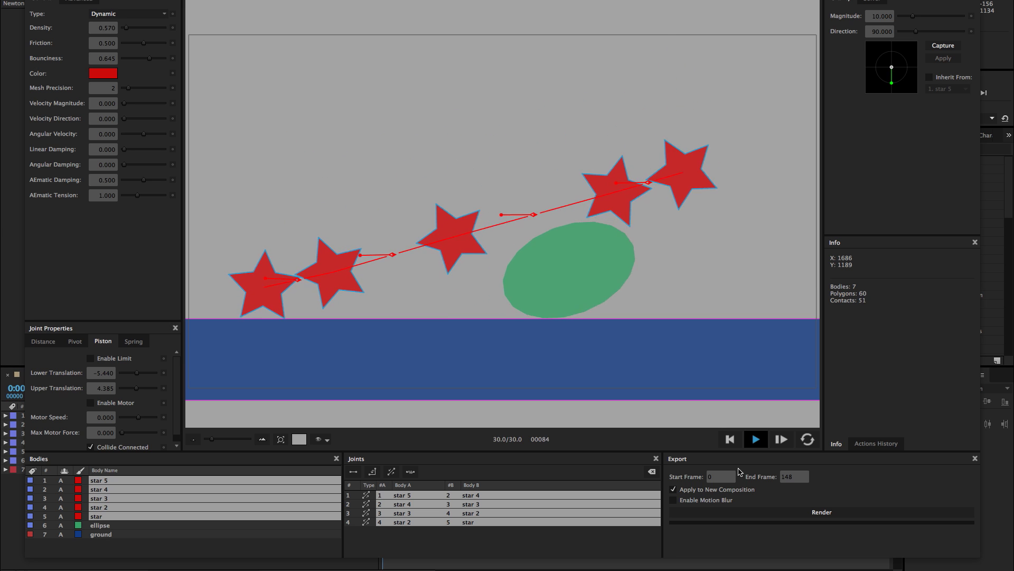
key("ctrl+z")
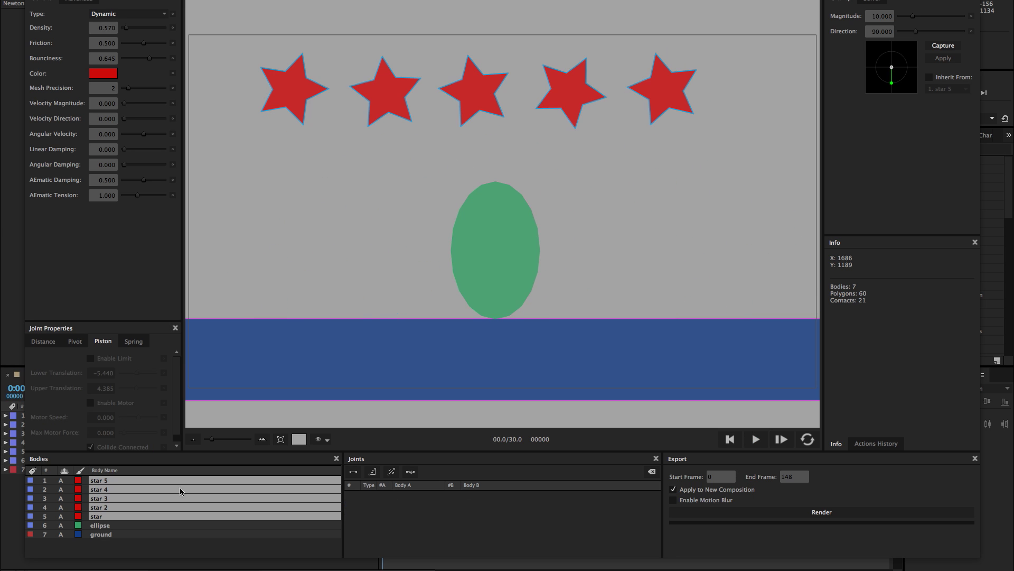
Step: Add four spring joints chaining the five stars, run the simulation and rewind
left_click(411, 472)
left_click(755, 439)
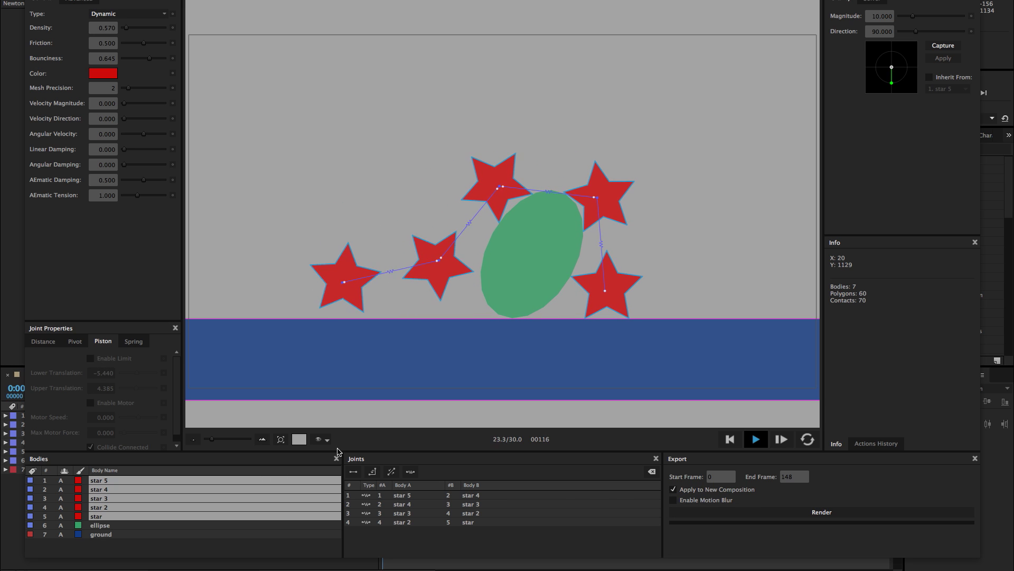
left_click(730, 439)
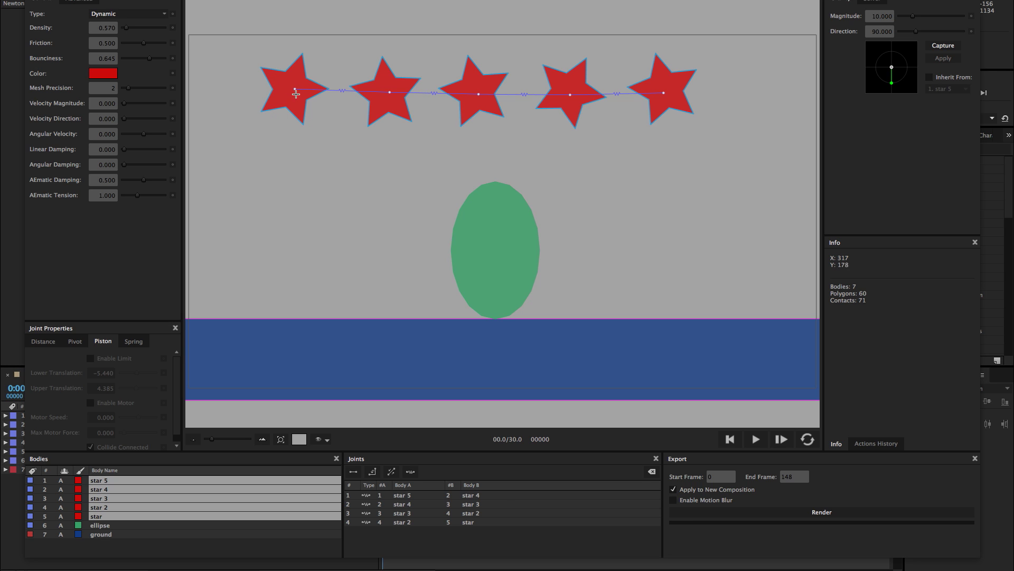
Step: Anchor the star 5–star 4 and star 4–star 3 springs at the stars' top points
left_click(432, 499)
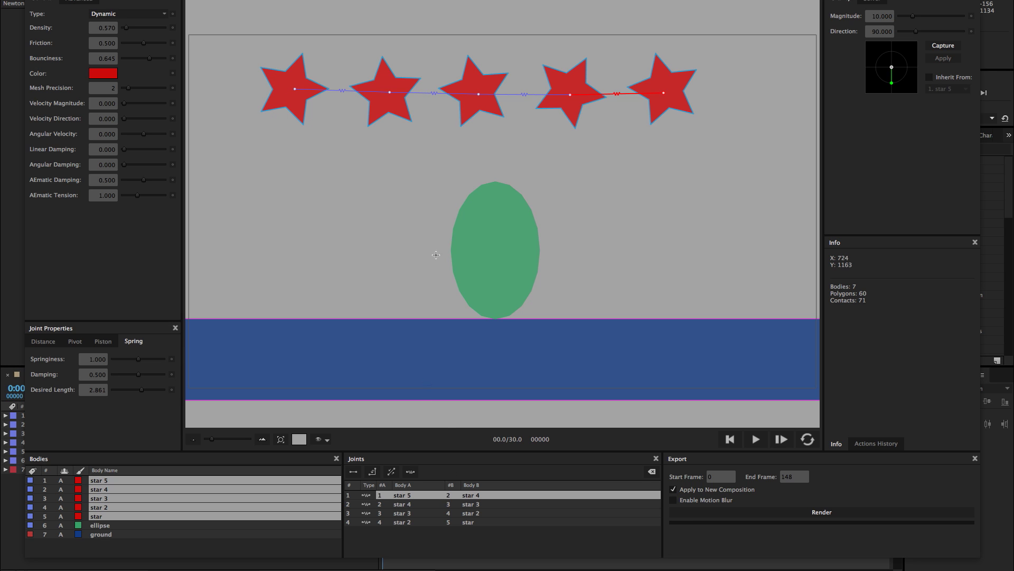
left_click_drag(663, 92, 657, 54)
left_click_drag(572, 93, 589, 57)
left_click(486, 504)
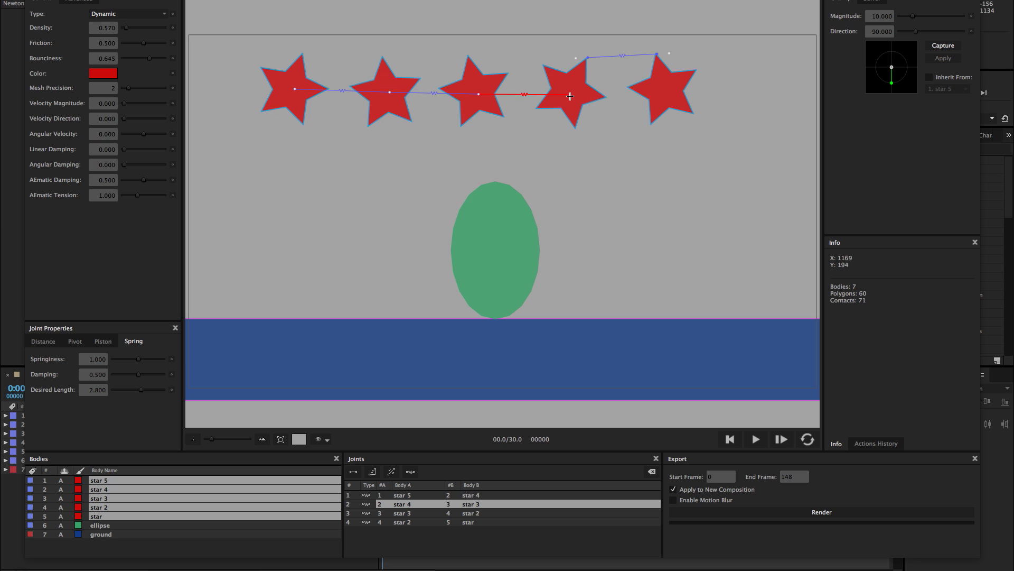
left_click_drag(570, 97, 544, 67)
left_click_drag(482, 96, 472, 58)
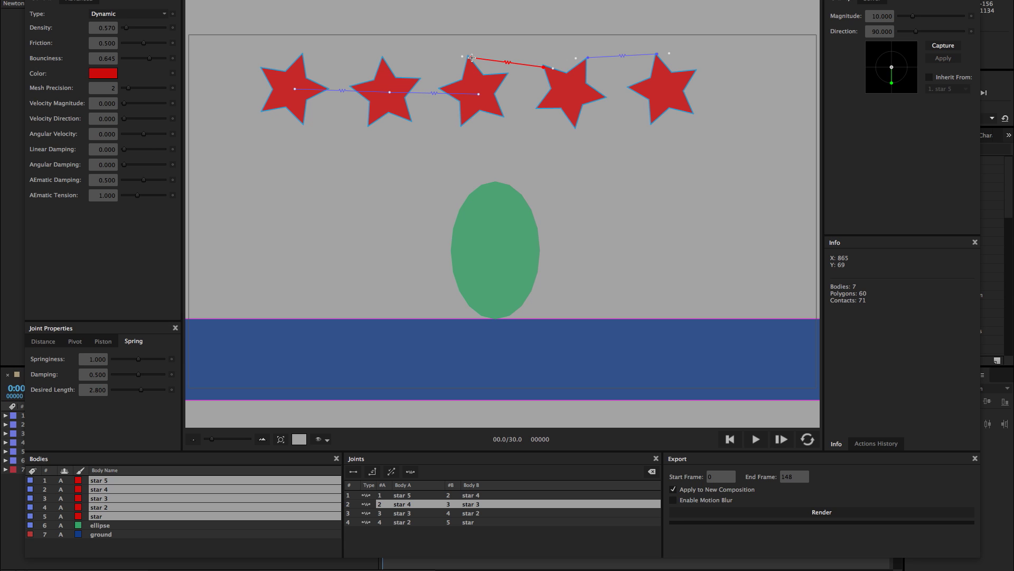
Step: Anchor the star 3–star 2 and star 2–star springs at the tips, then test-run and rewind
left_click(483, 513)
left_click_drag(481, 96, 465, 72)
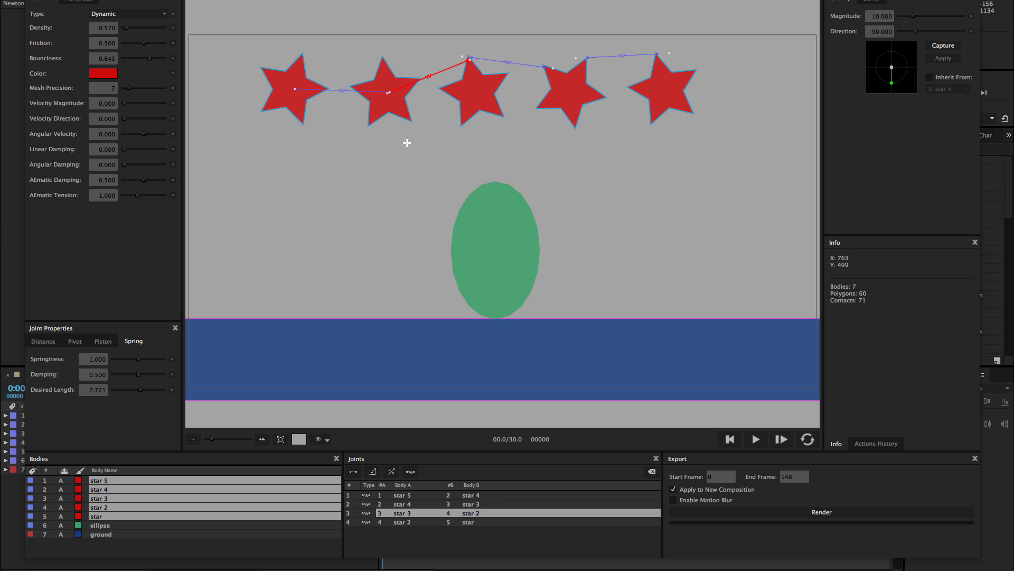
left_click_drag(390, 92, 382, 58)
left_click(438, 523)
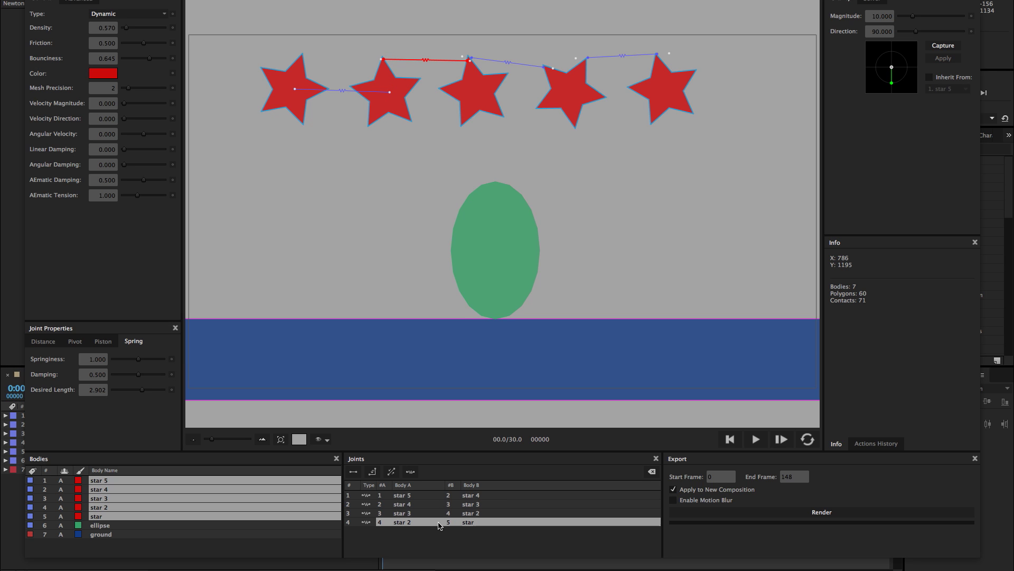
left_click_drag(388, 93, 384, 60)
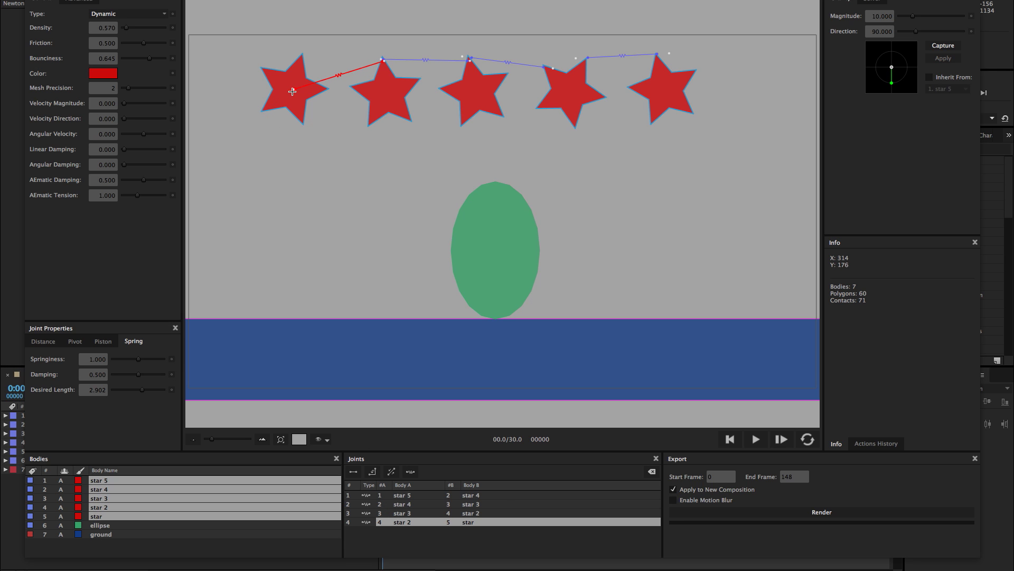
left_click_drag(292, 91, 313, 58)
left_click(759, 445)
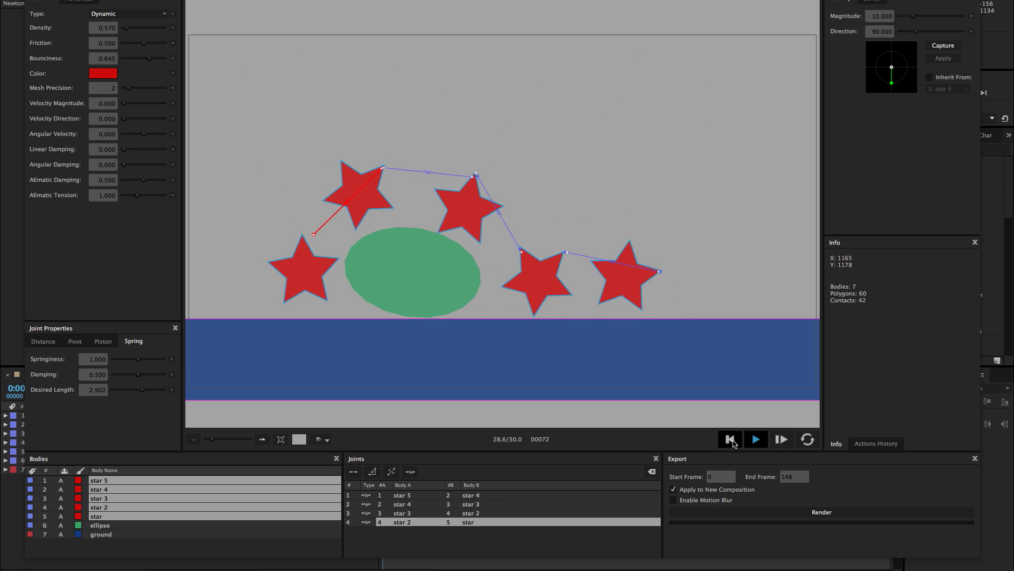
left_click(755, 442)
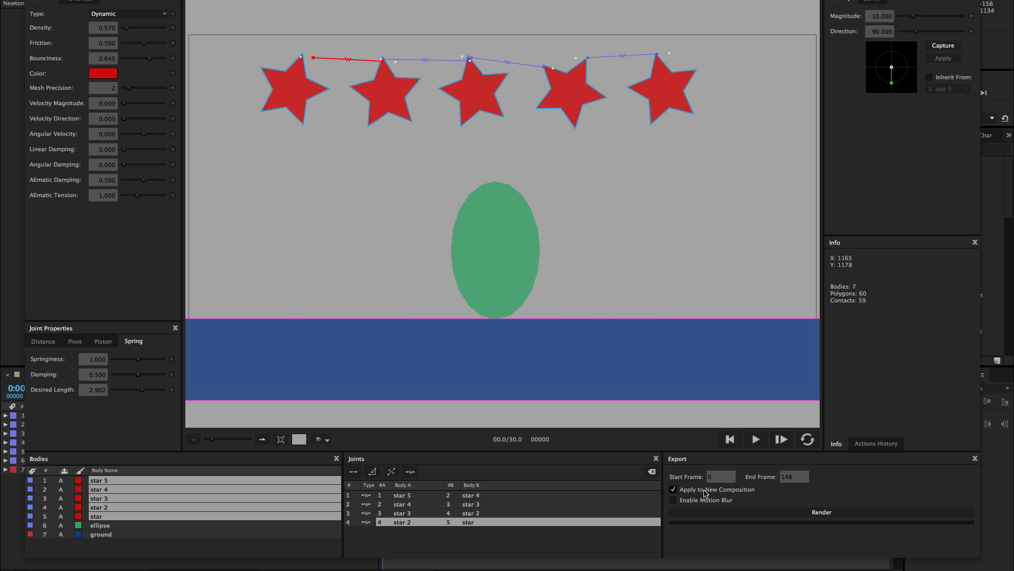
Step: Delete the four spring joints and set gravity to 10.300 at 90.278°
left_click(466, 497, "shift")
left_click(652, 471)
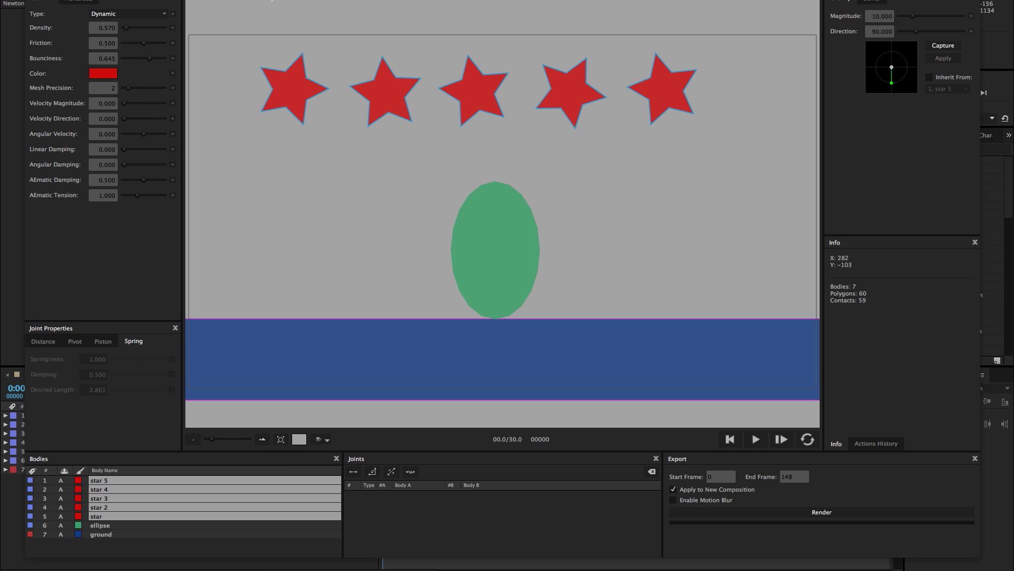
mouse_move(263, 0)
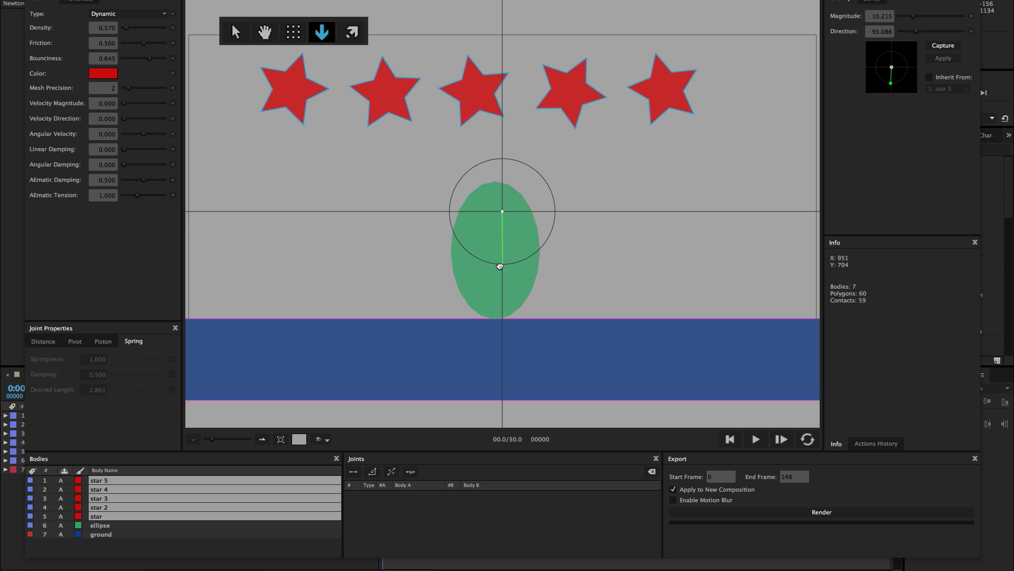
mouse_move(503, 264)
left_mouse_down()
mouse_move(523, 264)
mouse_move(503, 269)
mouse_move(503, 302)
mouse_move(503, 266)
left_mouse_up()
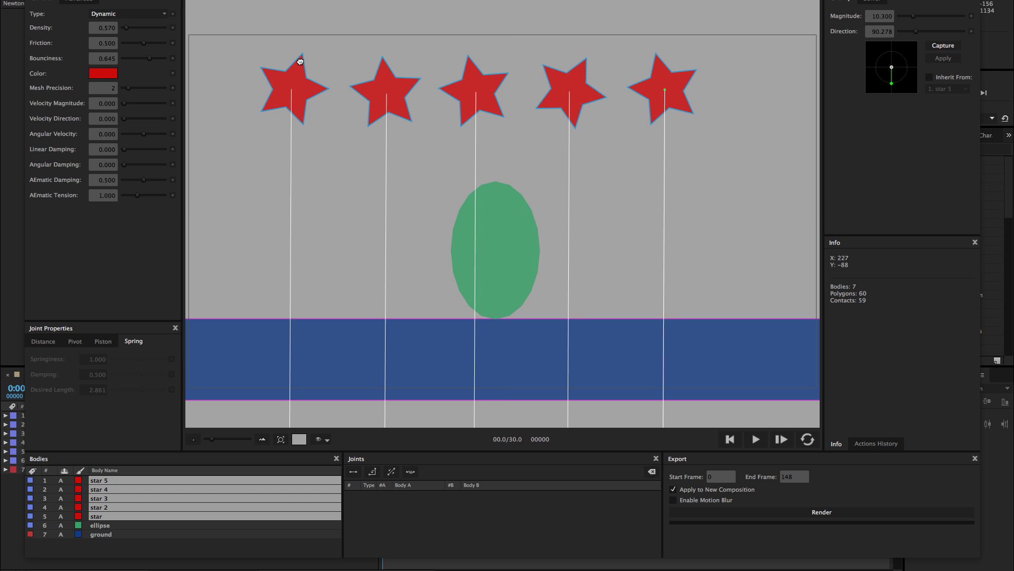
left_click_drag(292, 89, 344, 82)
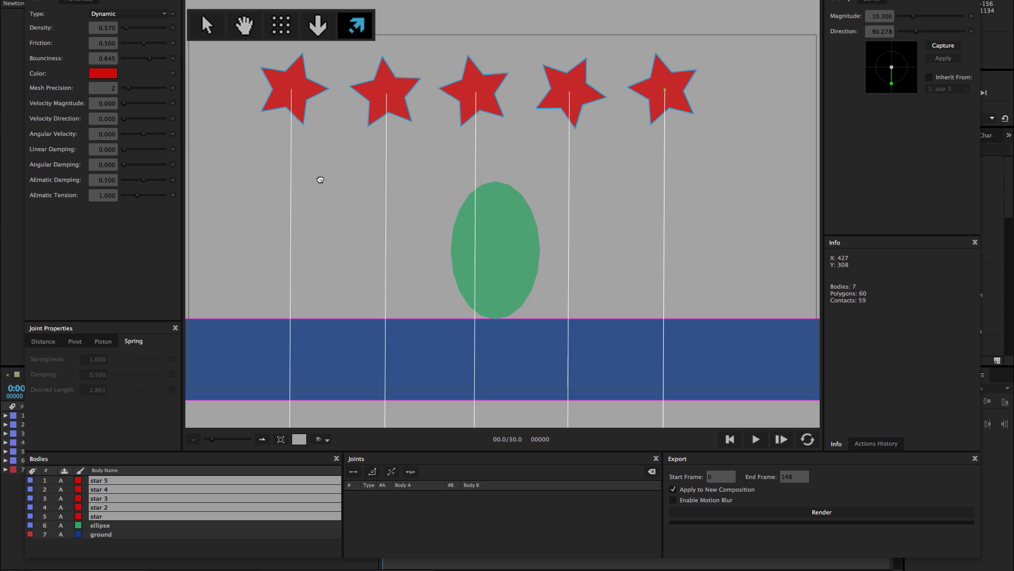
Step: Give the leftmost star body an initial velocity of about 10.582 at 156.050°
left_click(196, 481)
left_click(130, 517)
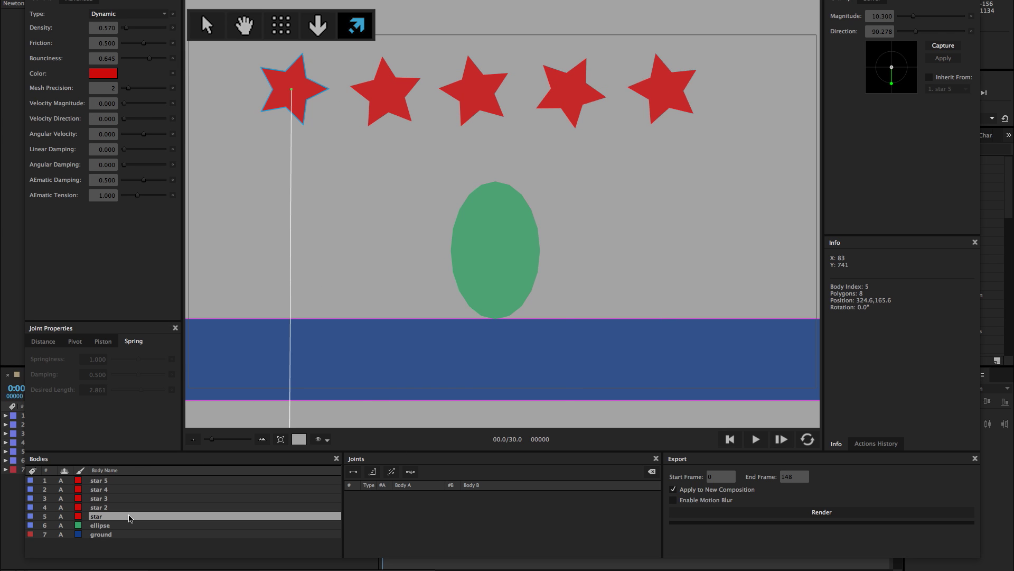
left_click_drag(292, 88, 328, 87)
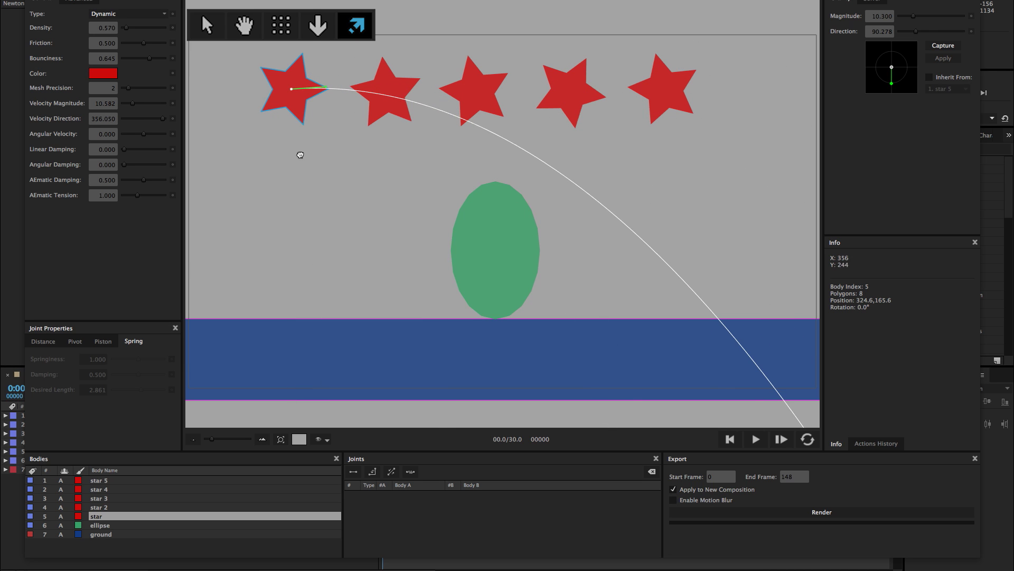
Step: Preview and rewind the simulation, then quit Newton 2 to return to Newton1
left_click(756, 439)
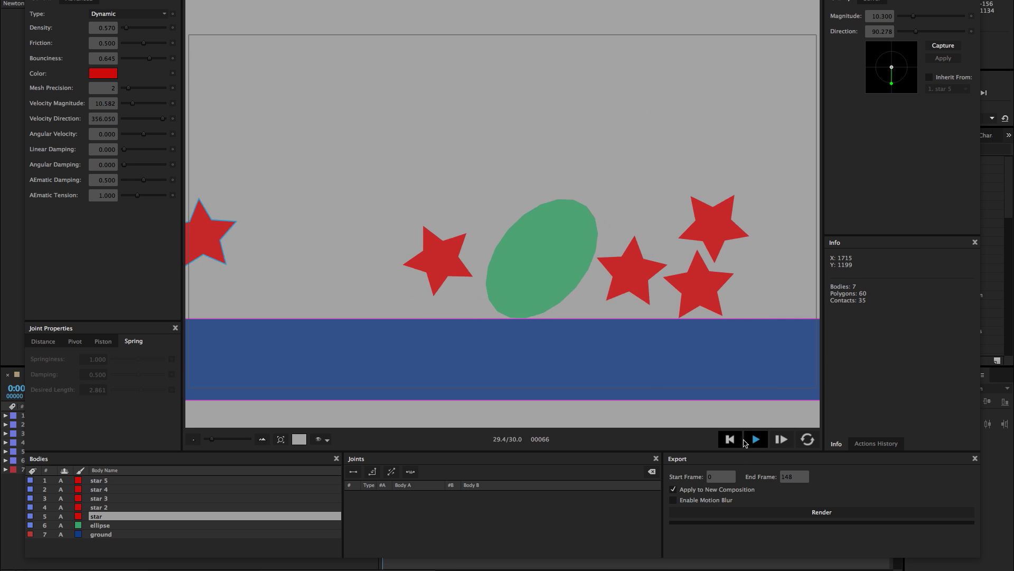
left_click(728, 443)
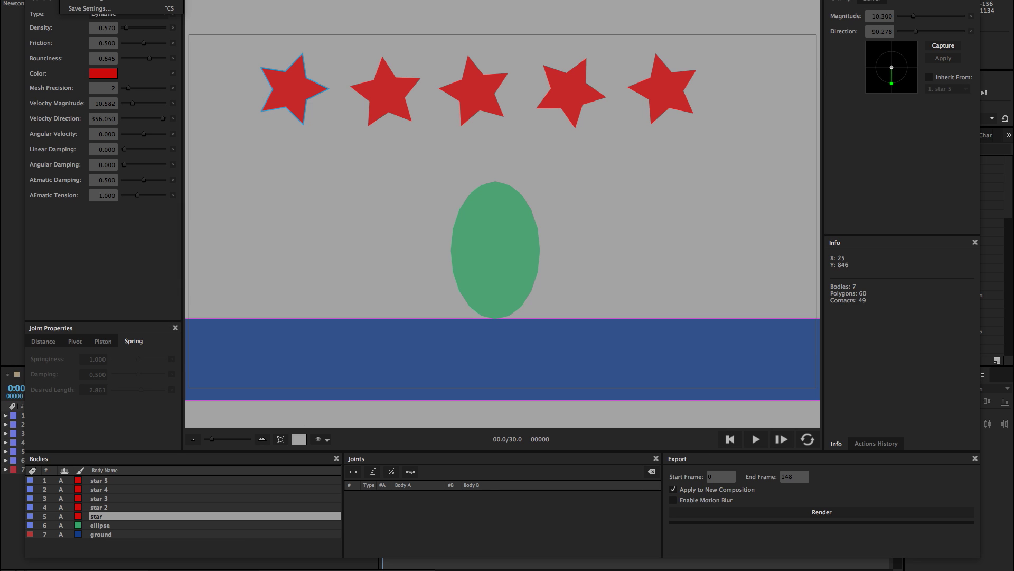
key("Escape")
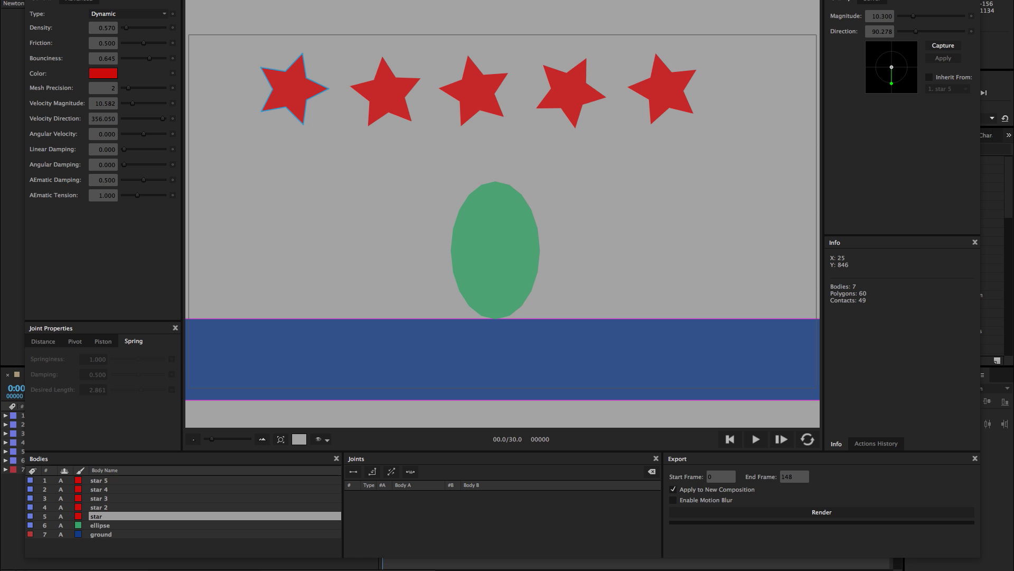
key("super+q")
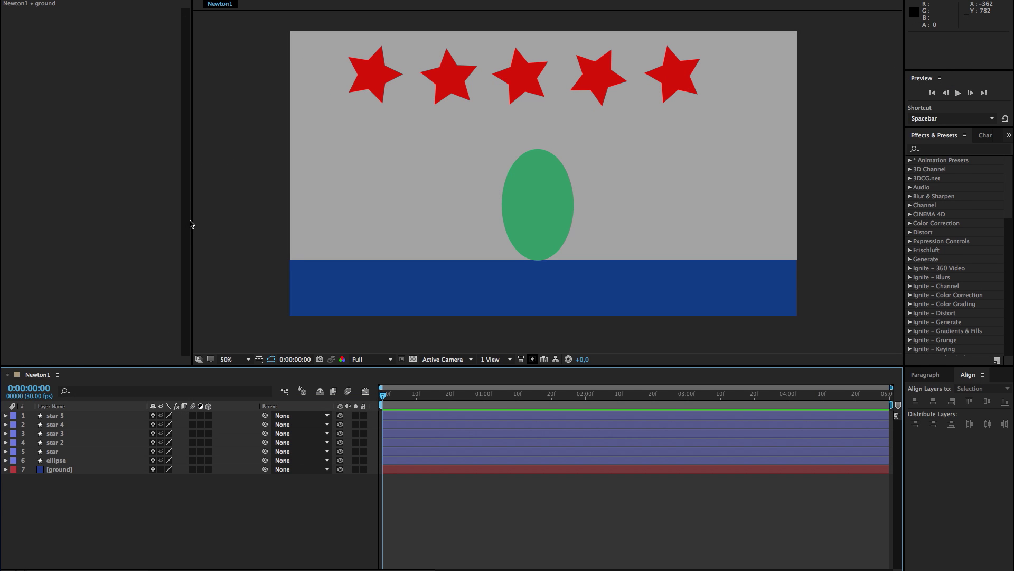
Step: At frame 8, add Position keyframes to the five star layers and the ellipse
left_click(405, 418)
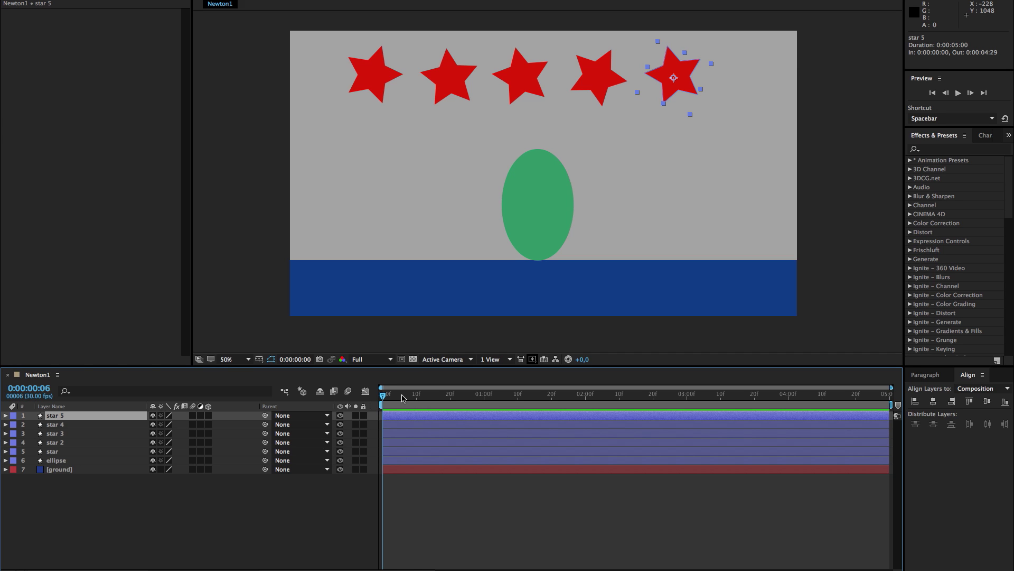
left_click_drag(405, 397, 410, 398)
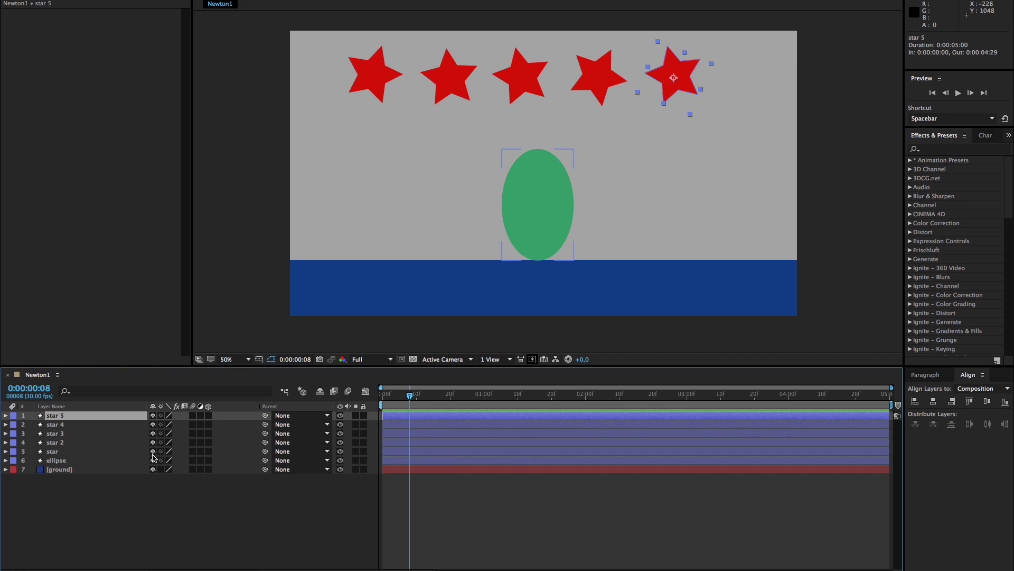
left_click(110, 461, "shift")
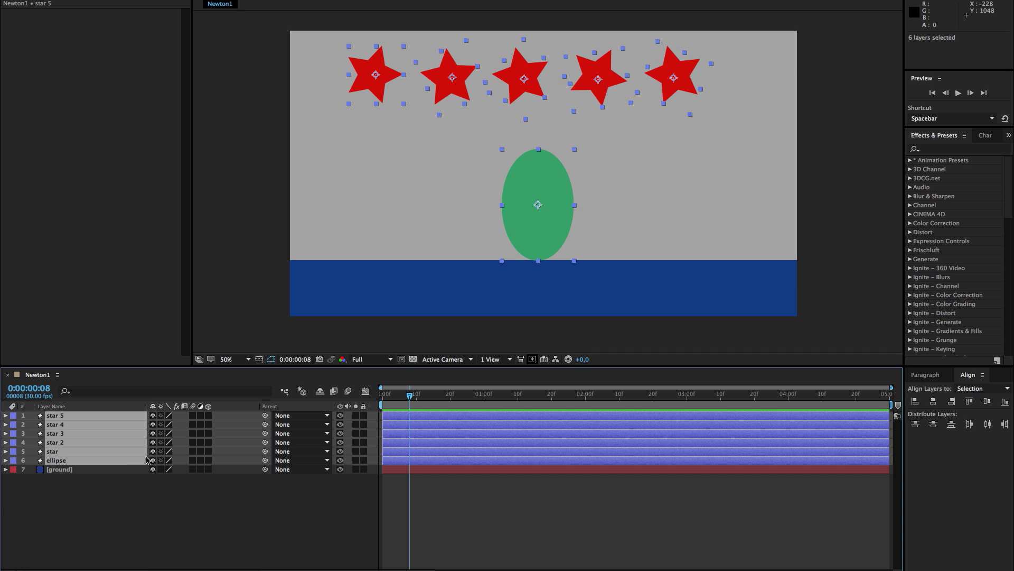
key("p")
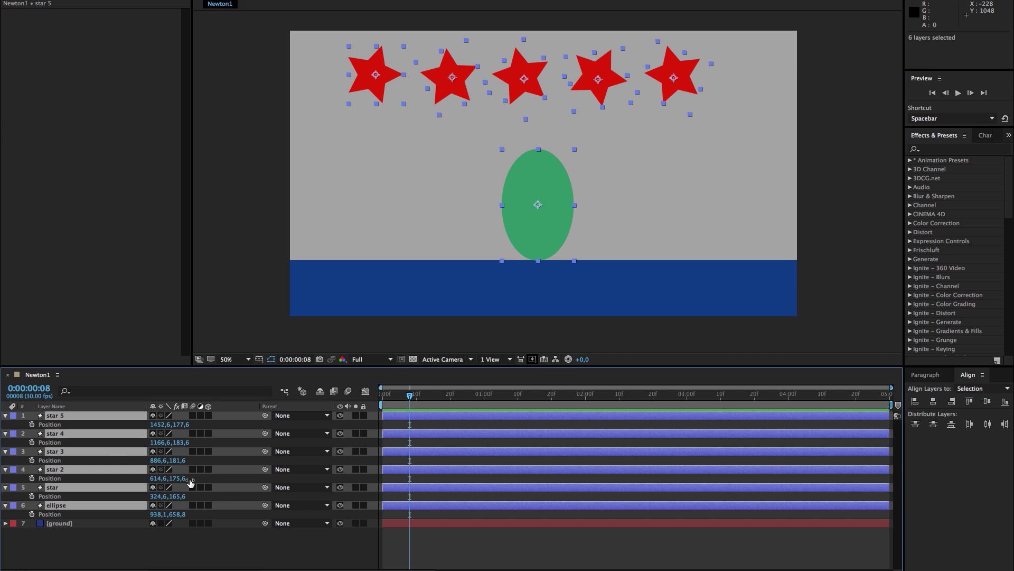
left_click(31, 425)
Step: Stagger the star keyframes later: star 5 to ~1:08, star 4 to ~1:00, then stars 3 and 2
left_click(449, 536)
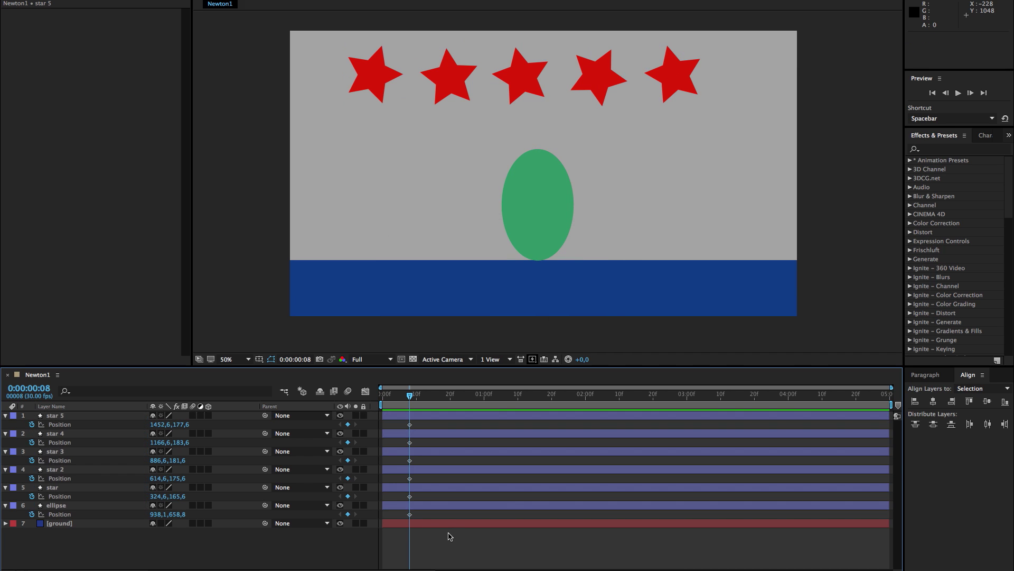
left_click_drag(410, 424, 511, 424)
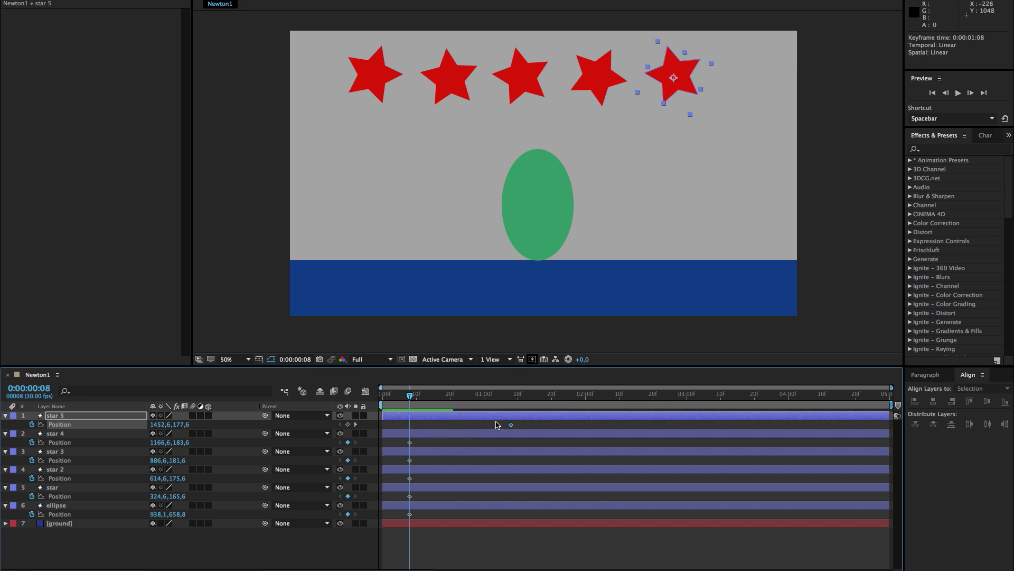
left_click_drag(410, 442, 484, 442)
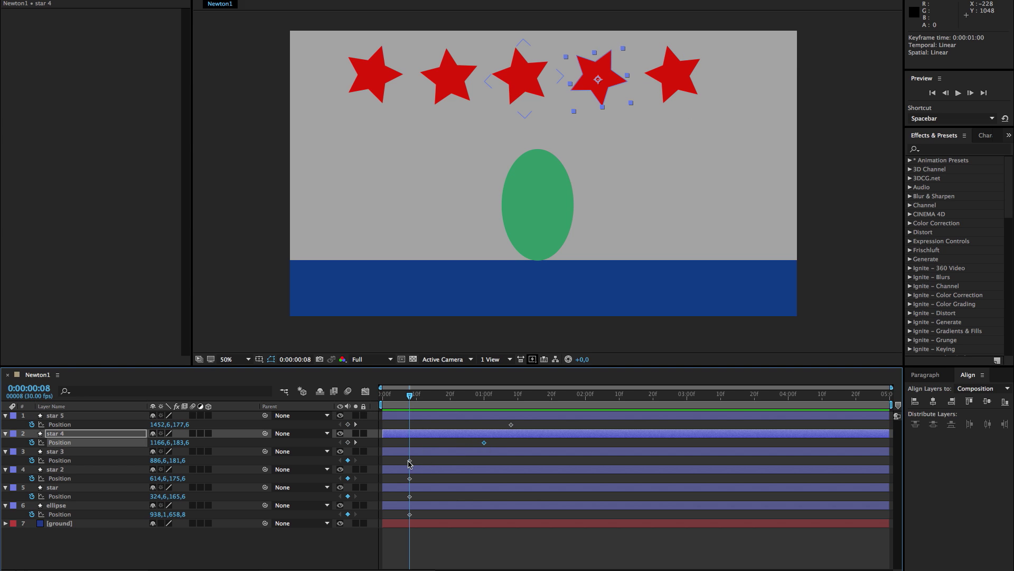
left_click_drag(410, 460, 424, 497)
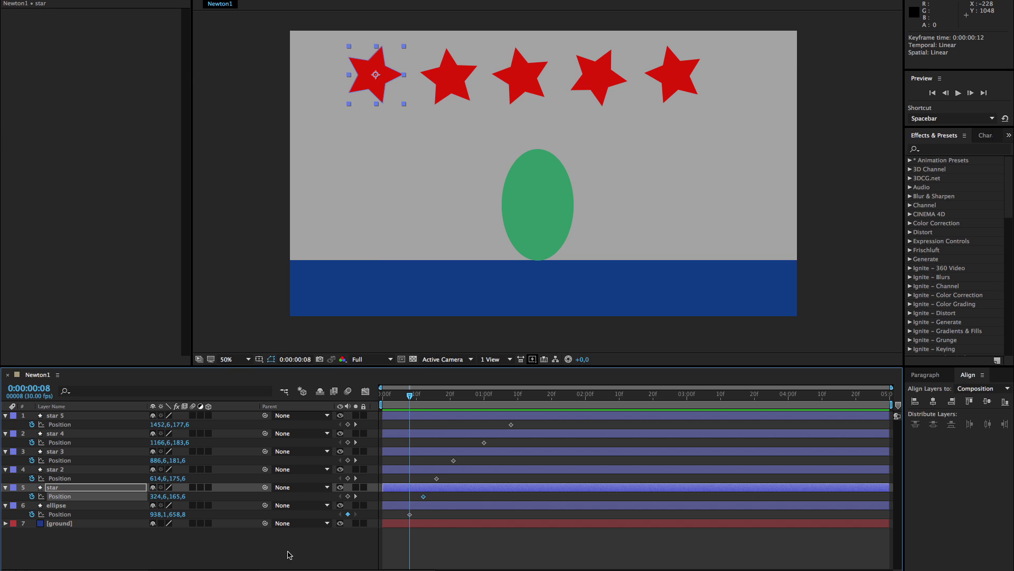
Step: Remove the ellipse's Position keyframe by turning off its stopwatch
left_click(290, 554)
left_click(410, 514)
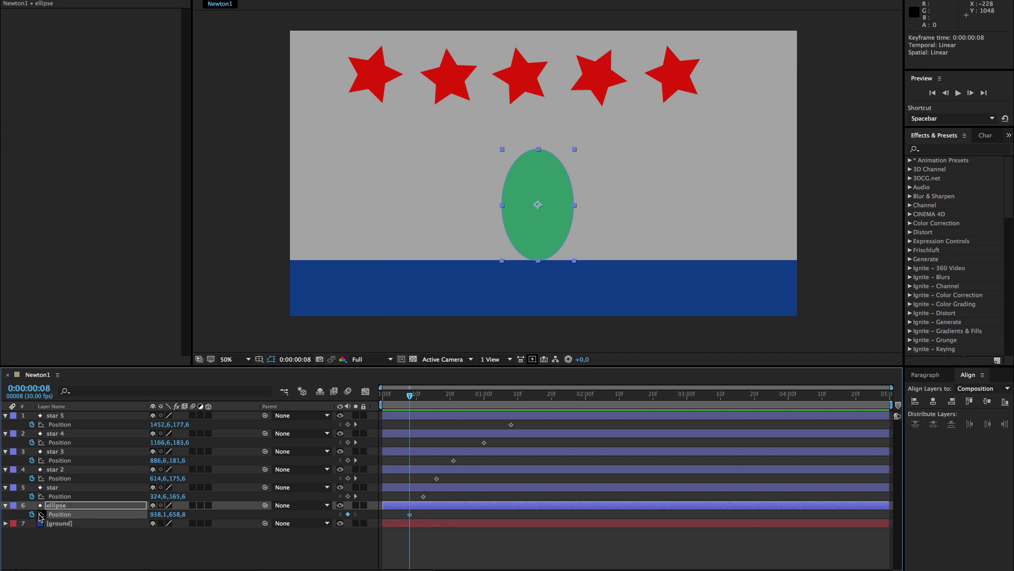
left_click(41, 514)
Step: Reopen Newton 2, make all five star bodies Kinematic, then test-run and rewind the simulation
left_click(37, 550)
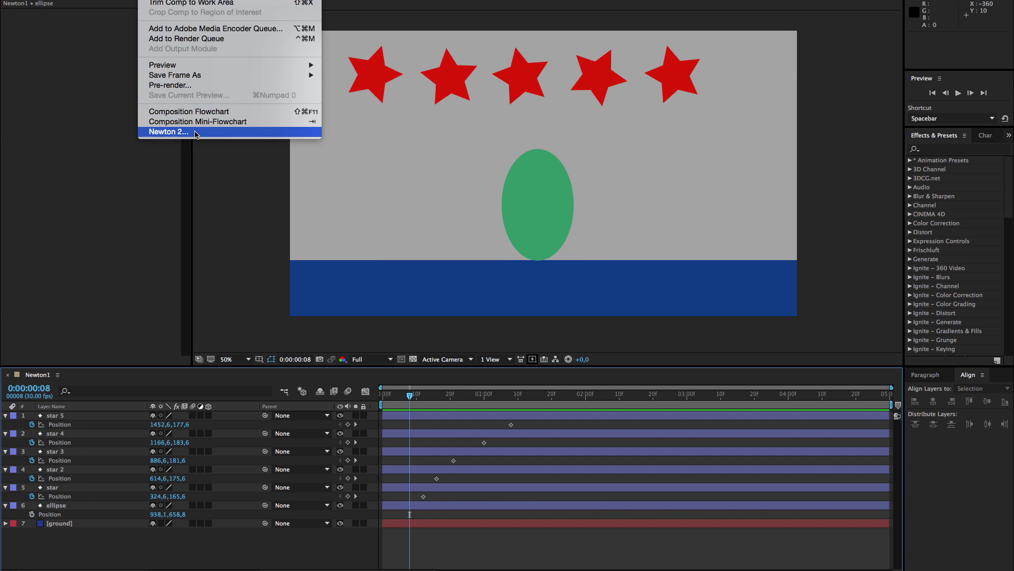
left_click(194, 134)
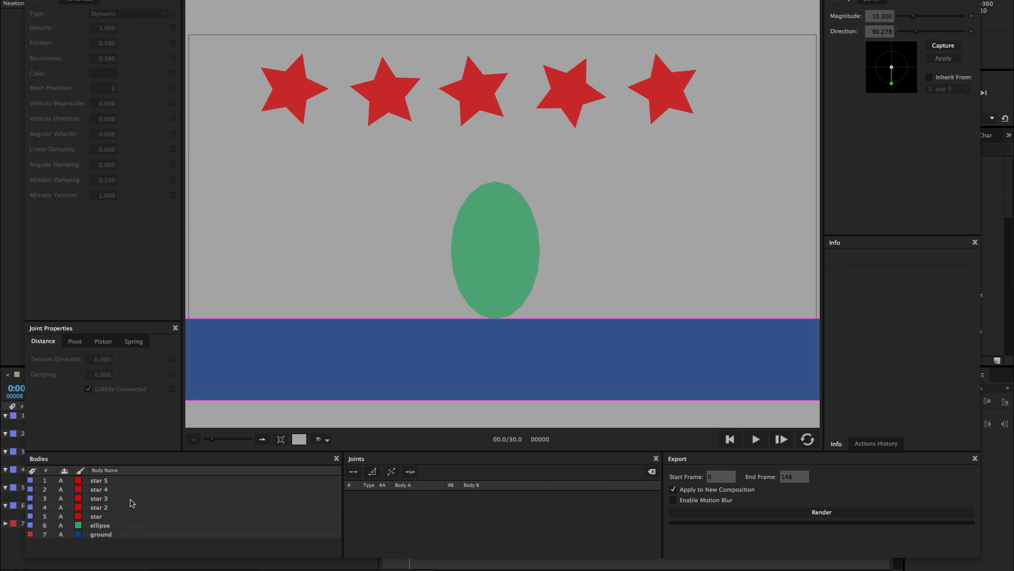
left_click(110, 517)
left_click(111, 481, "shift")
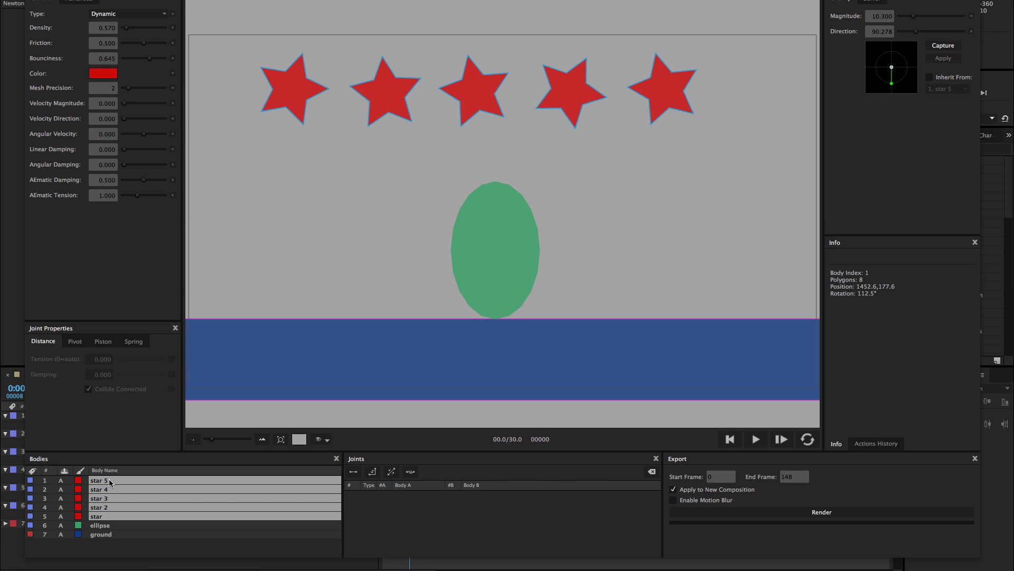
left_click(166, 14)
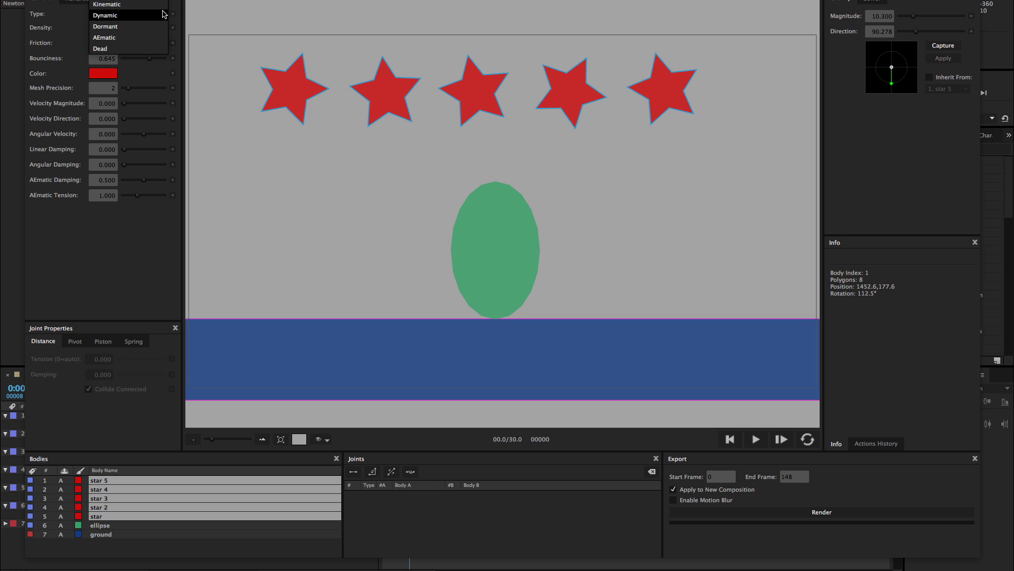
left_click(125, 4)
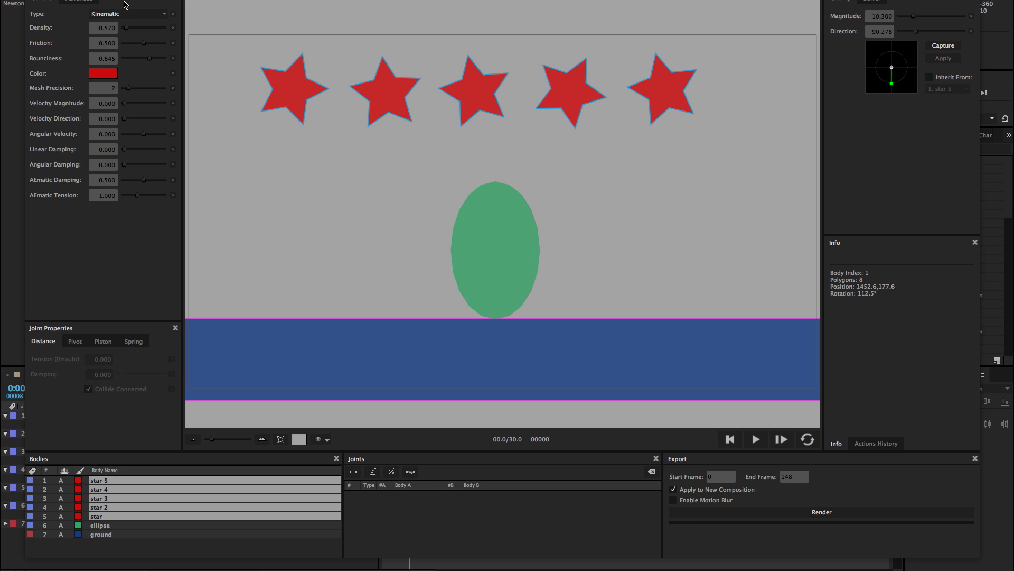
left_click(756, 440)
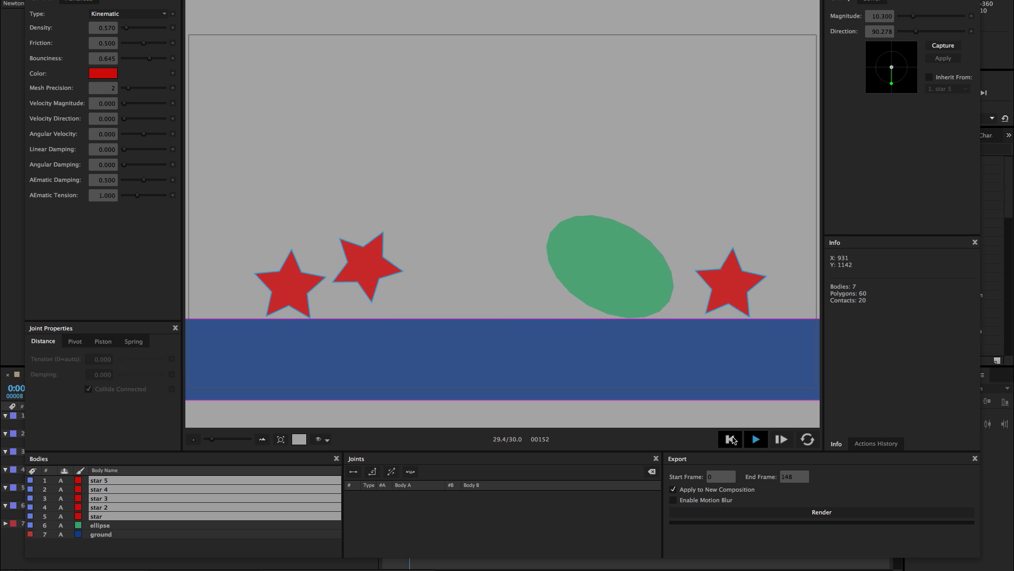
left_click(731, 439)
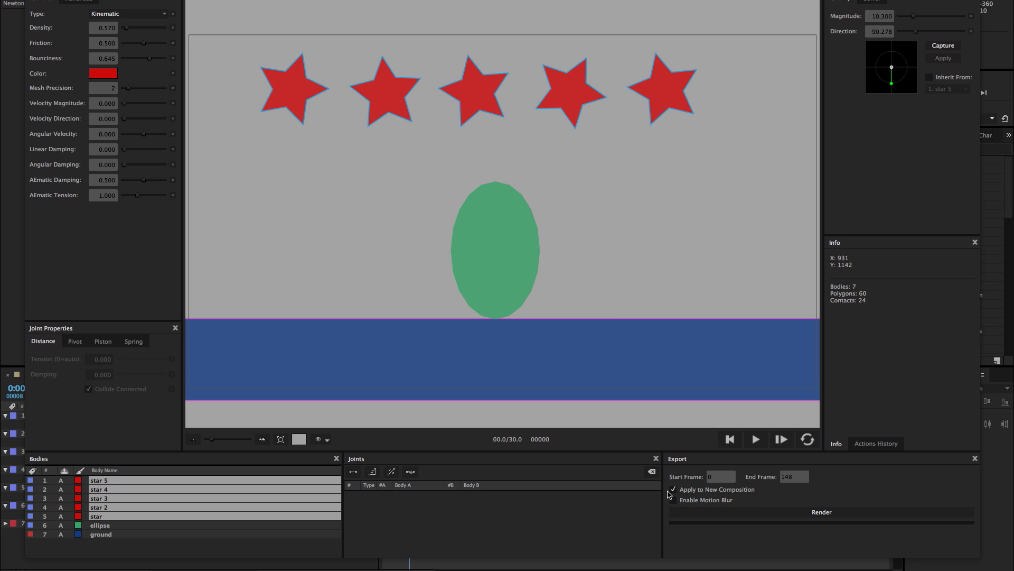
Step: Render the simulation to a new Newton2 composition and play it back
left_click(820, 514)
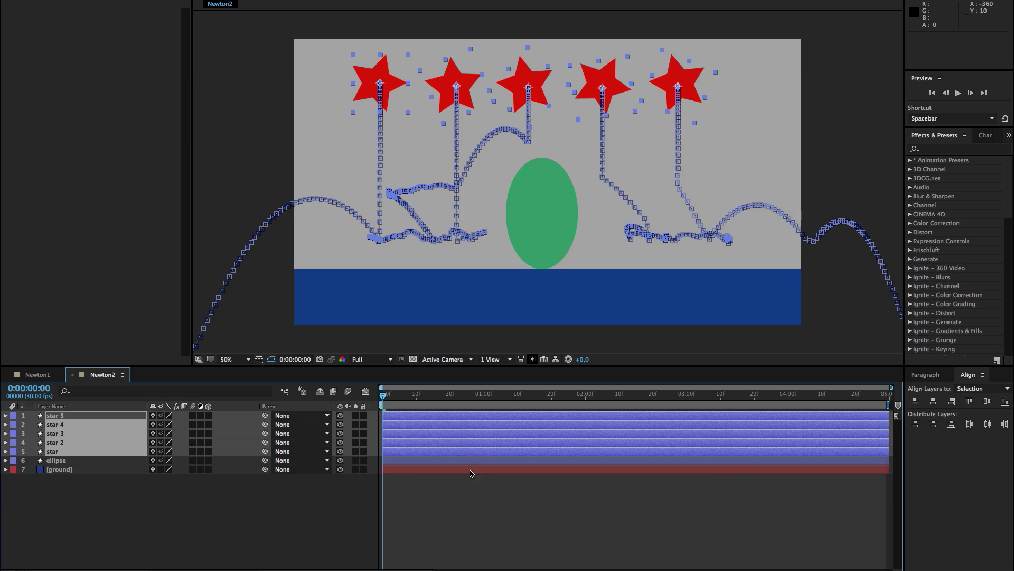
key("space")
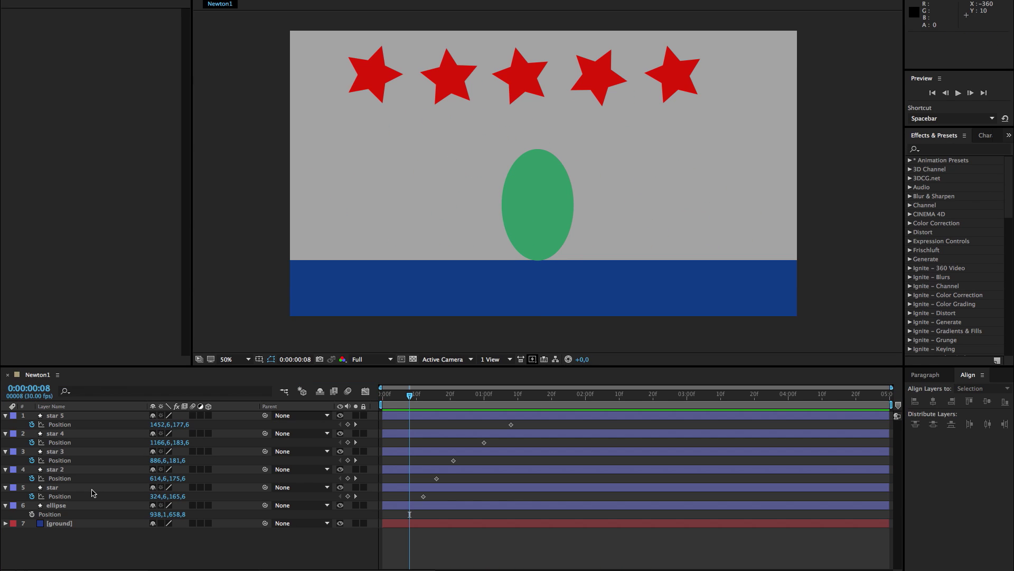
Step: Hide the five star layers by turning off their visibility switches
left_click(81, 487)
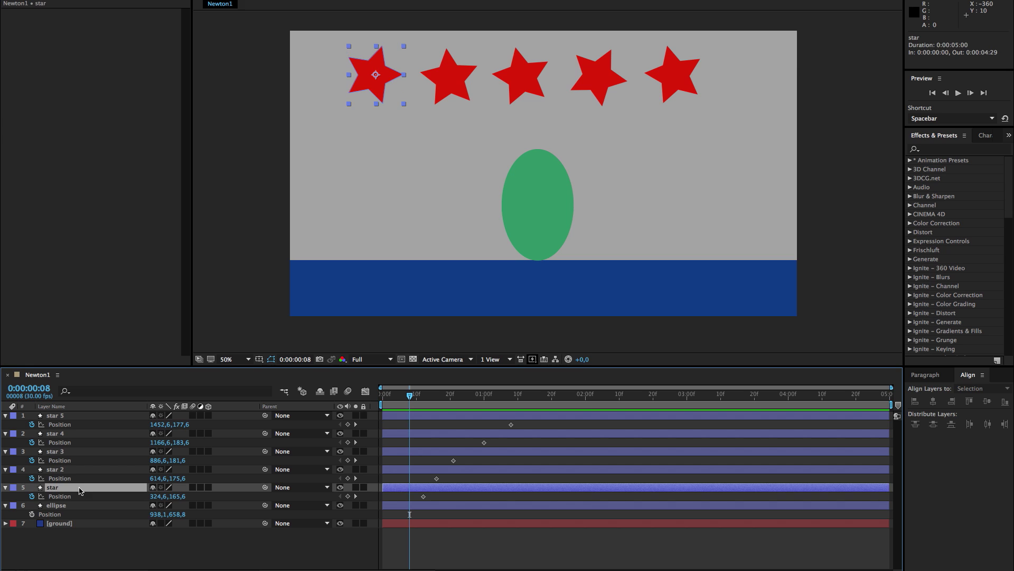
left_click(76, 416, "shift")
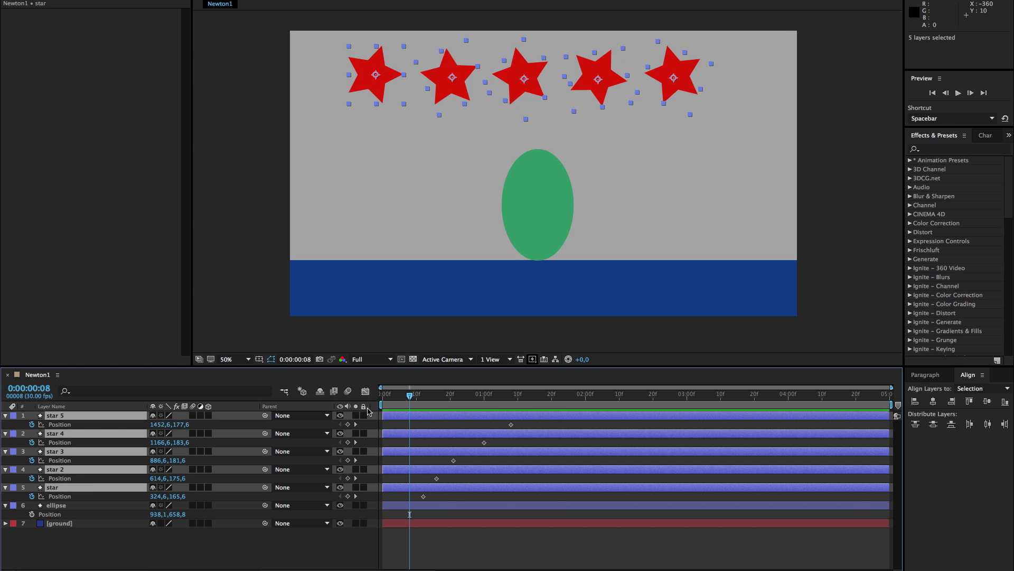
left_click(340, 415)
left_click(296, 556)
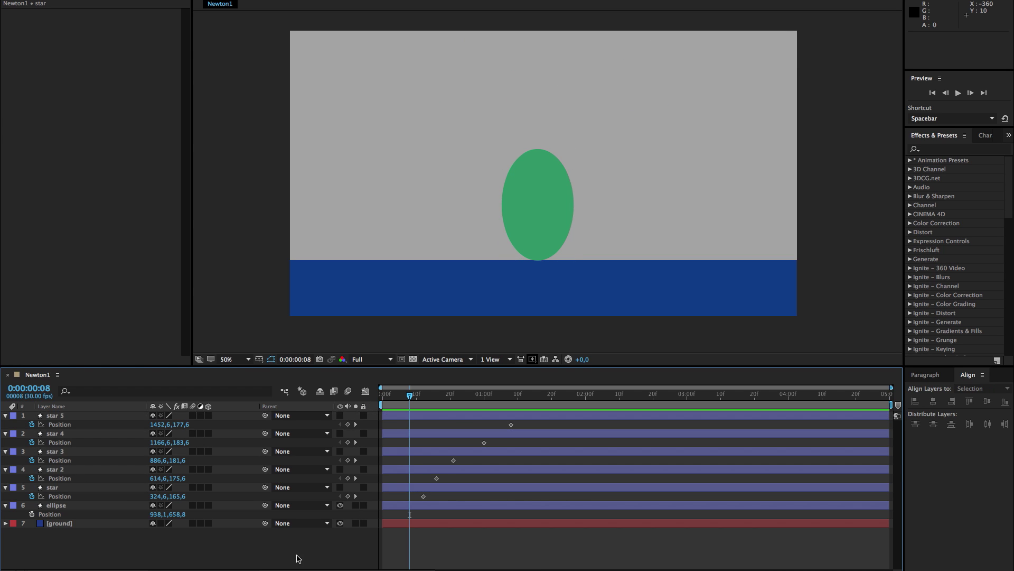
Step: Add a text layer reading 'Pixelfondue' above the green ellipse
key("ctrl+t")
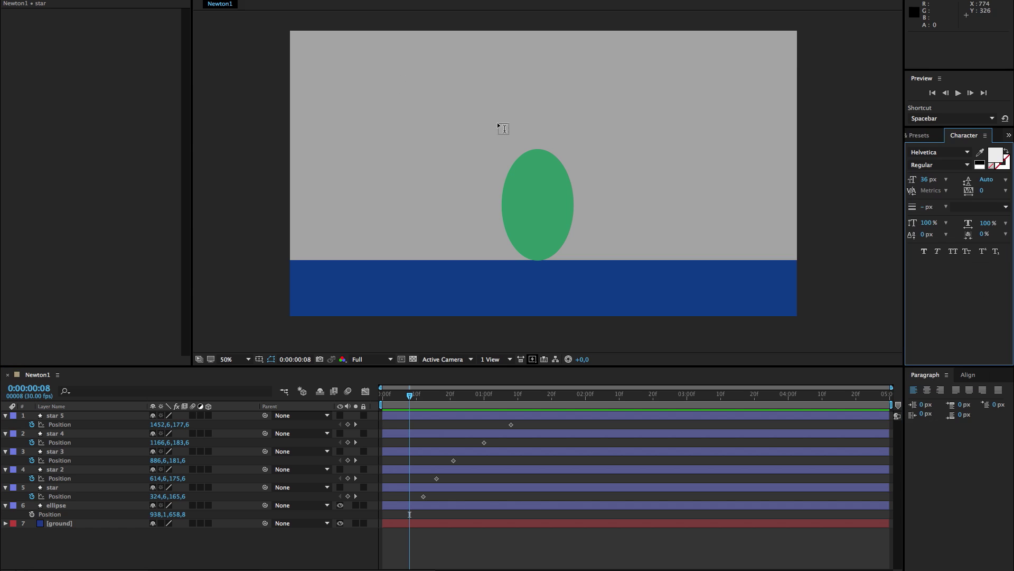
left_click(415, 125)
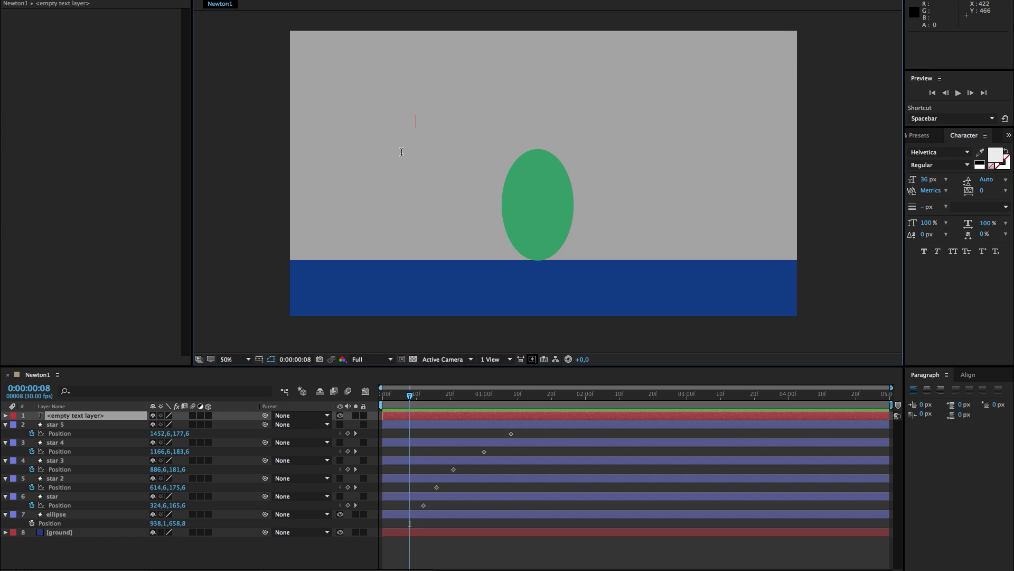
type("Pixelfondue")
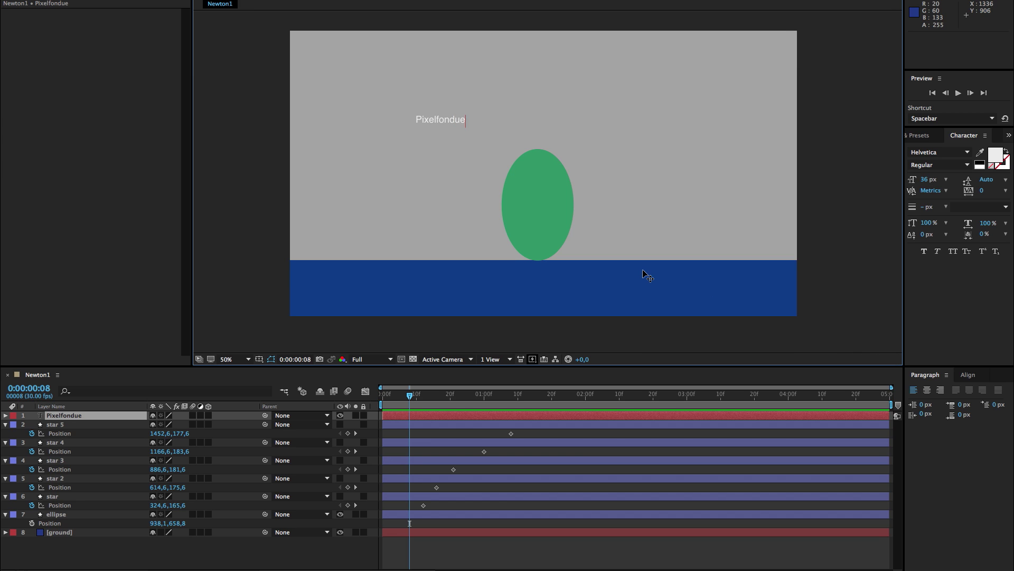
left_click(86, 416)
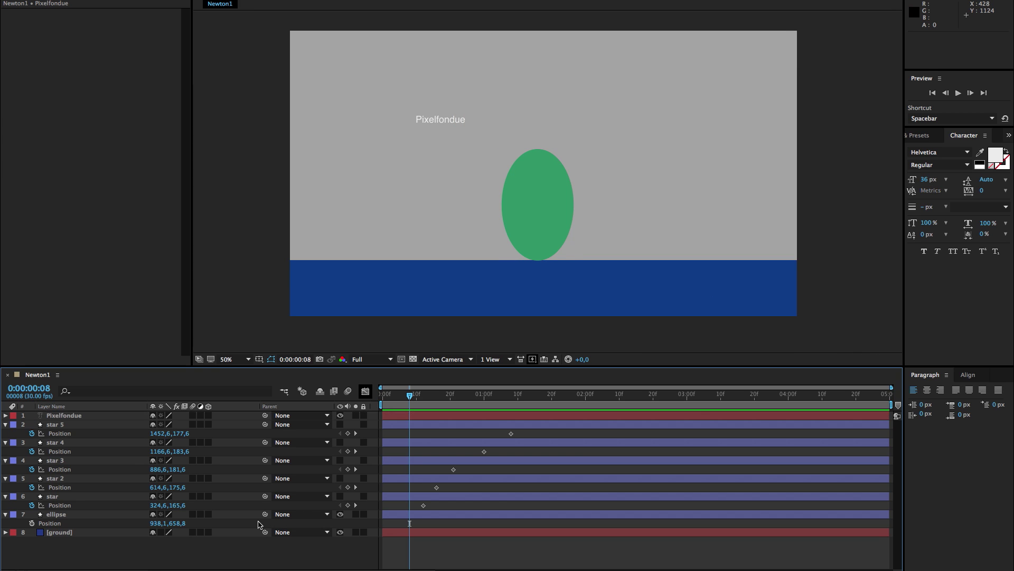
left_click(85, 416)
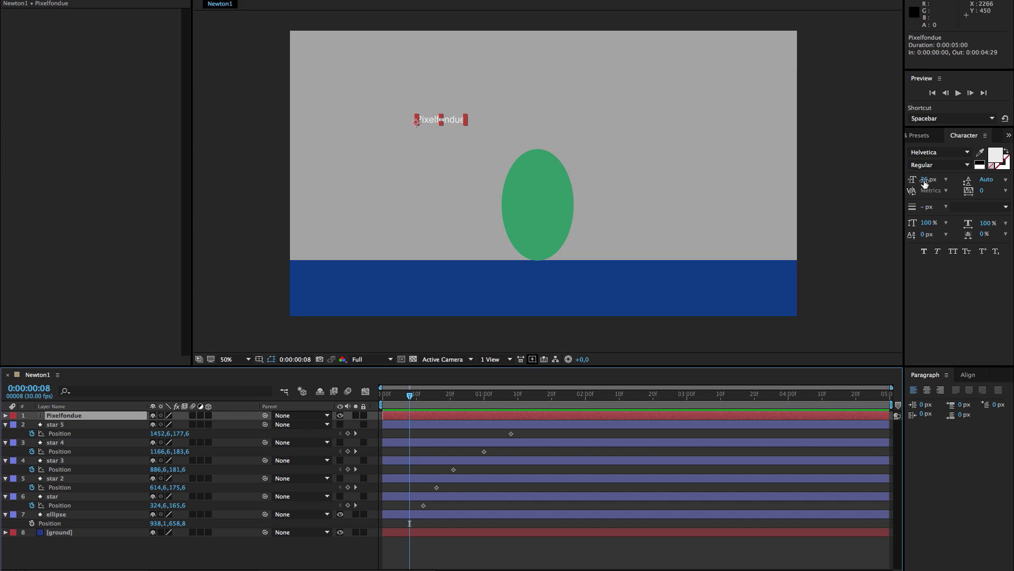
Step: Set the Pixelfondue text to 205 px Helvetica Bold
left_click_drag(925, 182, 1011, 180)
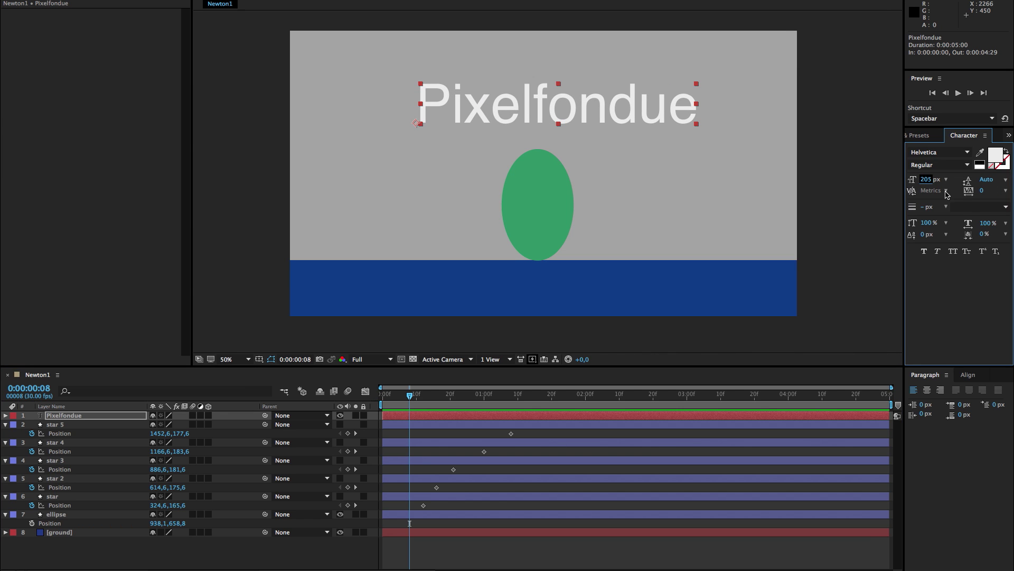
left_click(966, 165)
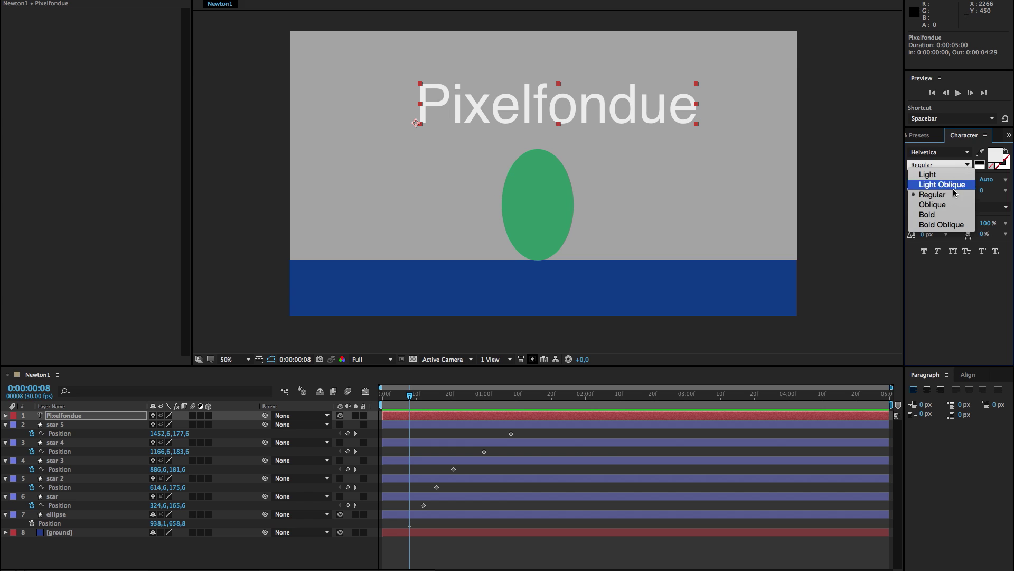
left_click(943, 215)
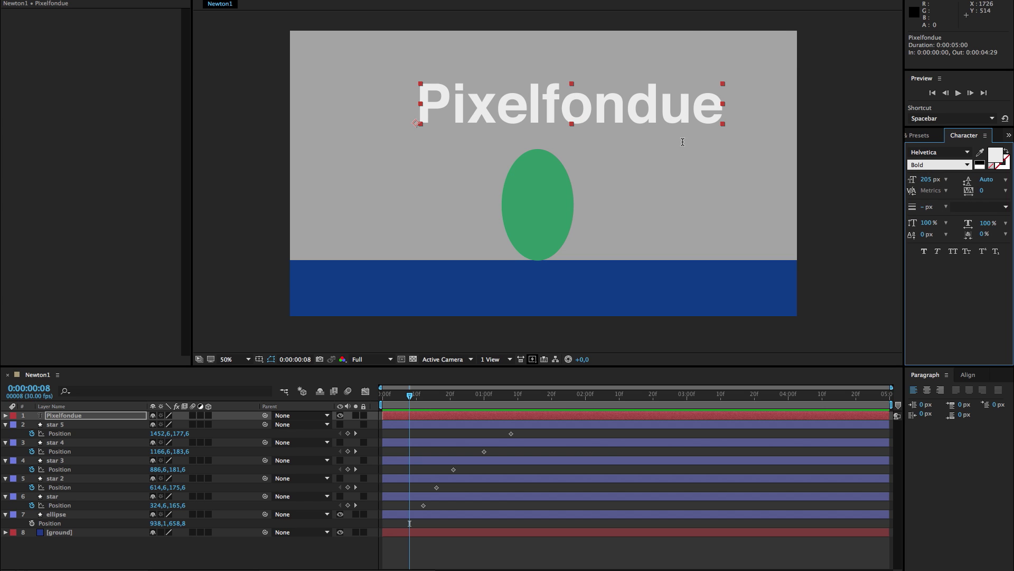
Step: Centre the Pixelfondue text above the green ellipse at position 342, 356
left_click_drag(634, 117, 600, 119)
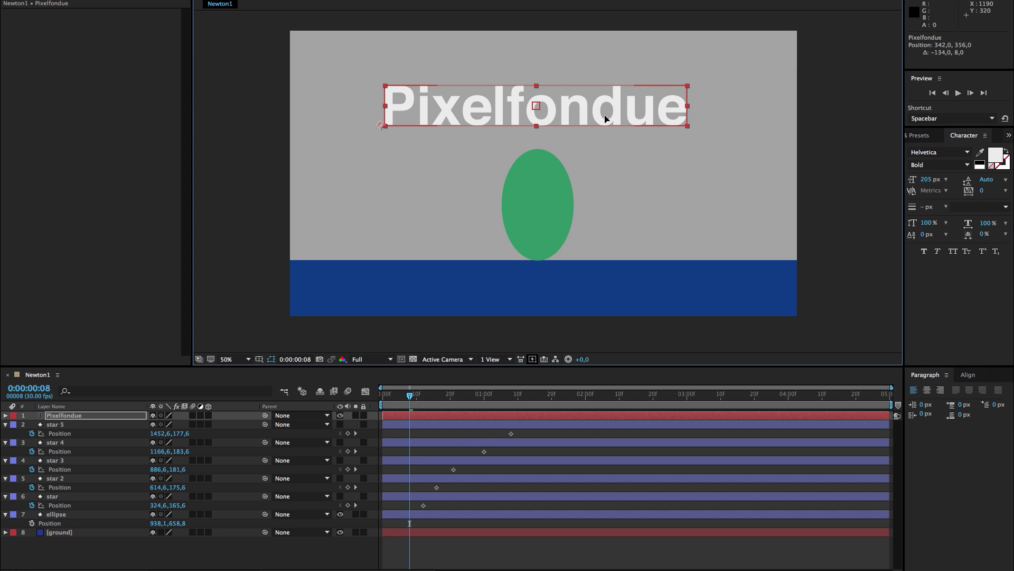
left_click(127, 555)
left_click(88, 418)
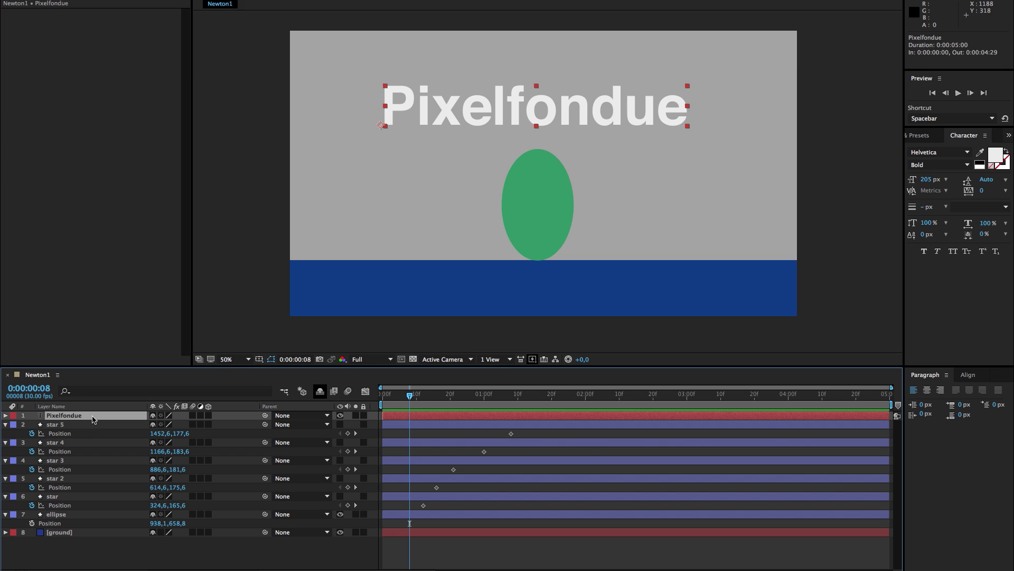
Step: Create Shapes from Text on the Pixelfondue layer, producing 'Pixelfondue Outlines'
right_click(94, 420)
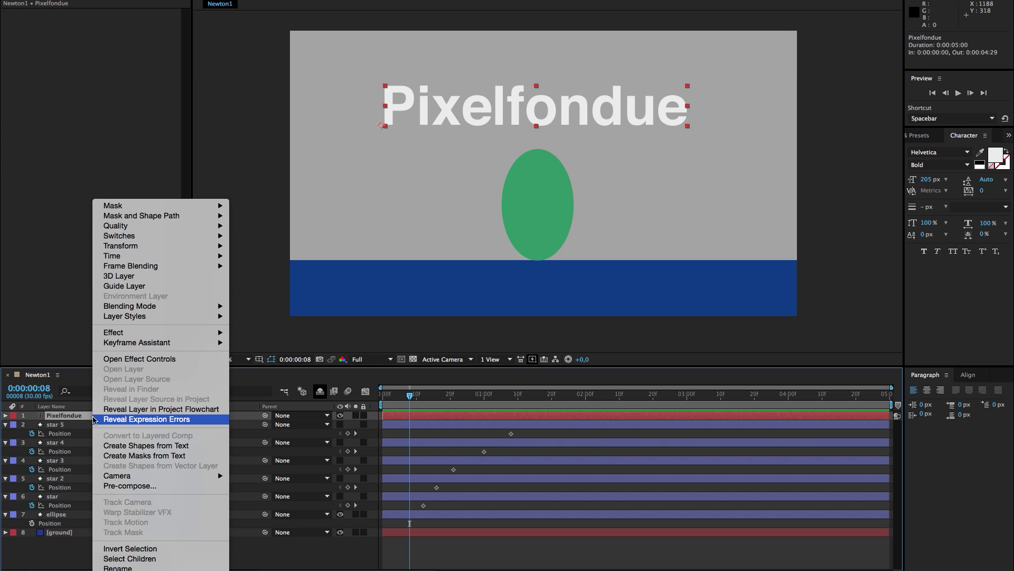
left_click(121, 447)
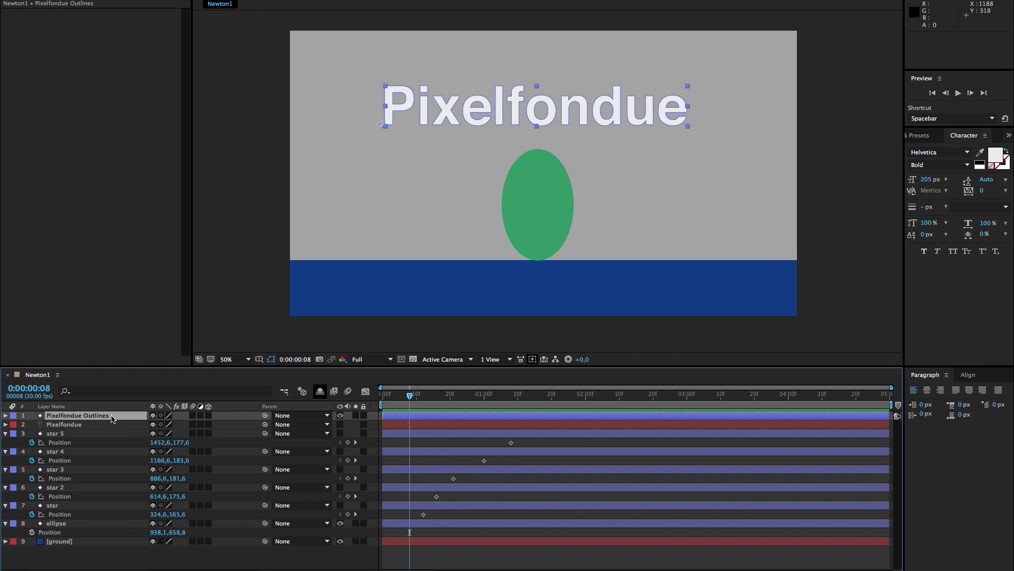
left_click(91, 554)
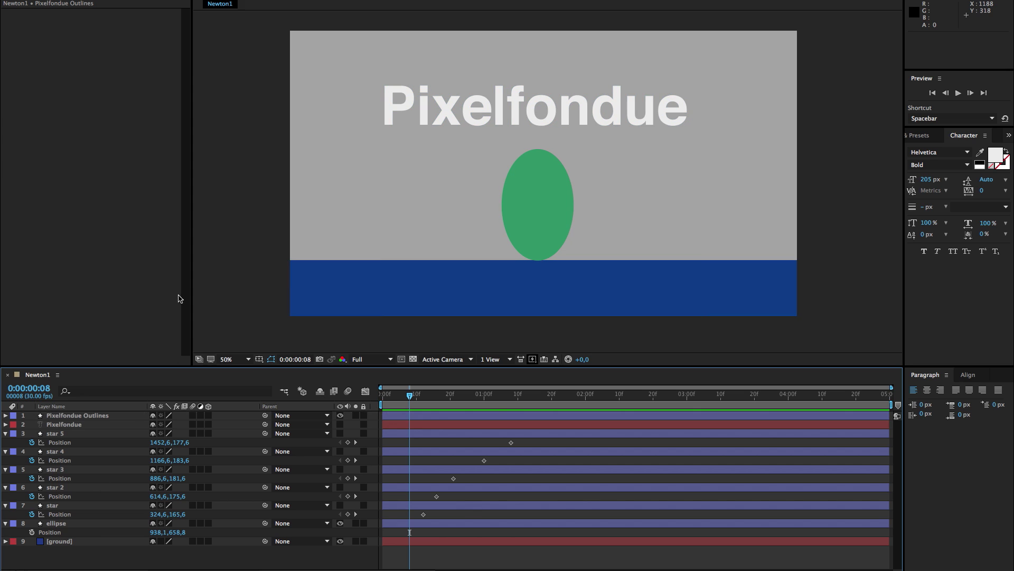
left_click(174, 0)
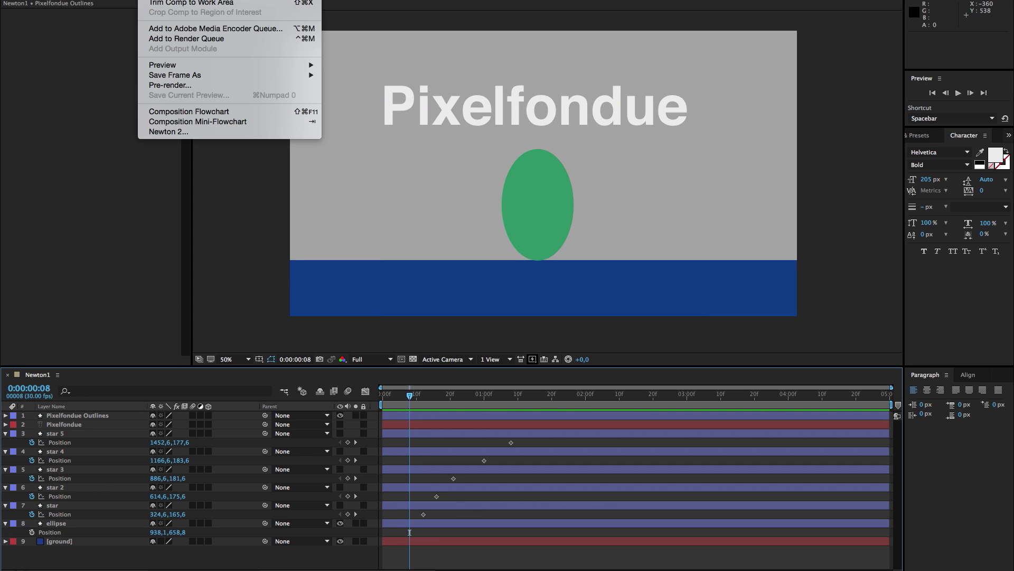
Step: Launch Newton 2 and separate the Pixelfondue Outlines shape into individual letter bodies
left_click(196, 131)
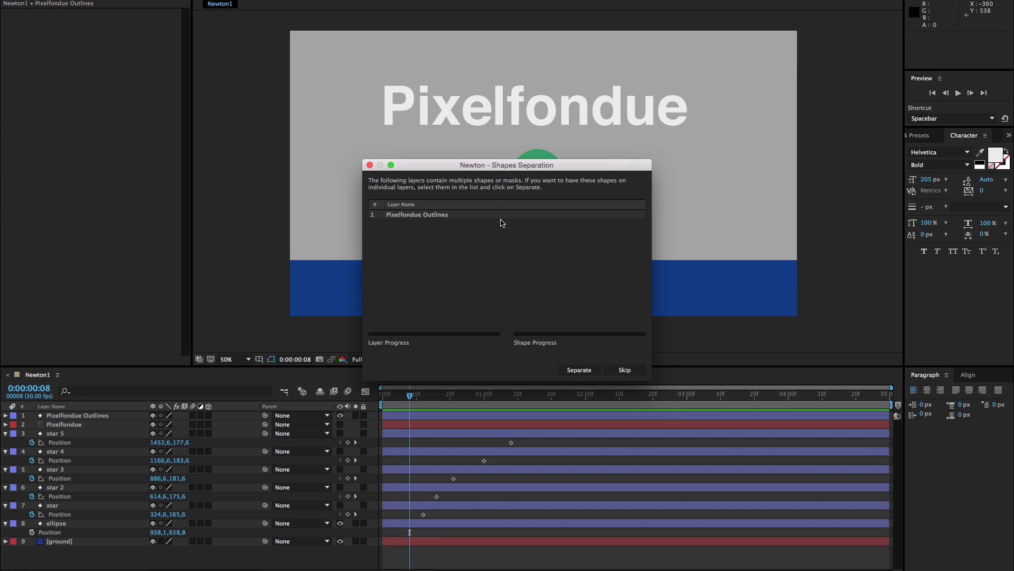
left_click(482, 216)
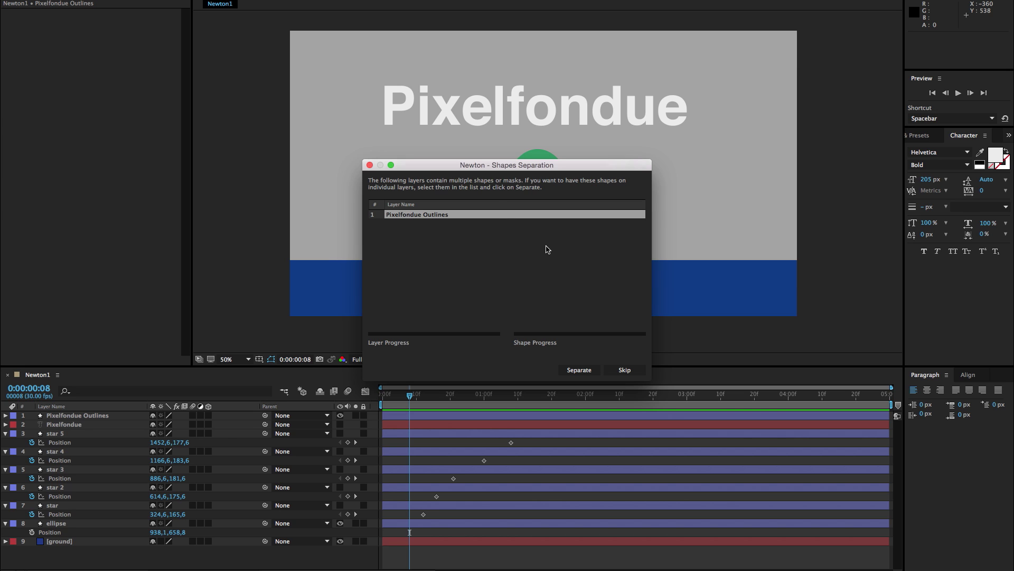
left_click(581, 370)
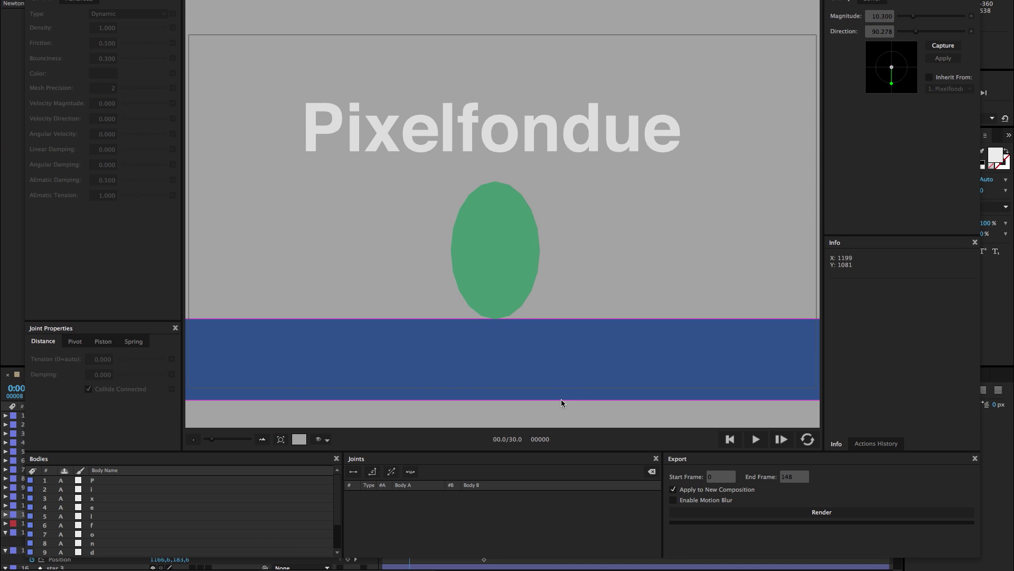
Step: Check the ground and ellipse body properties, then play and rewind the falling-letters simulation
left_click(294, 366)
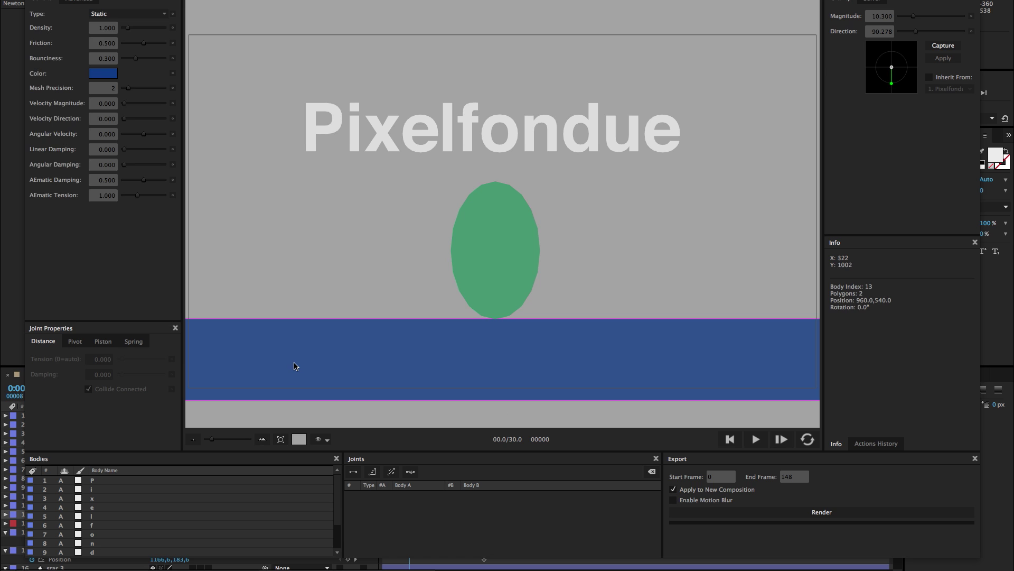
left_click(484, 257)
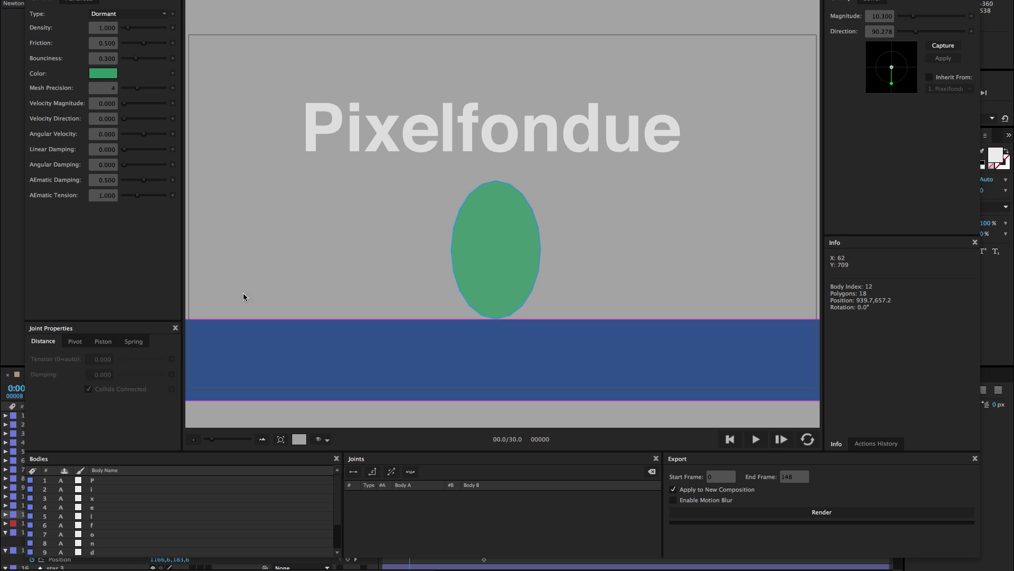
left_click(756, 441)
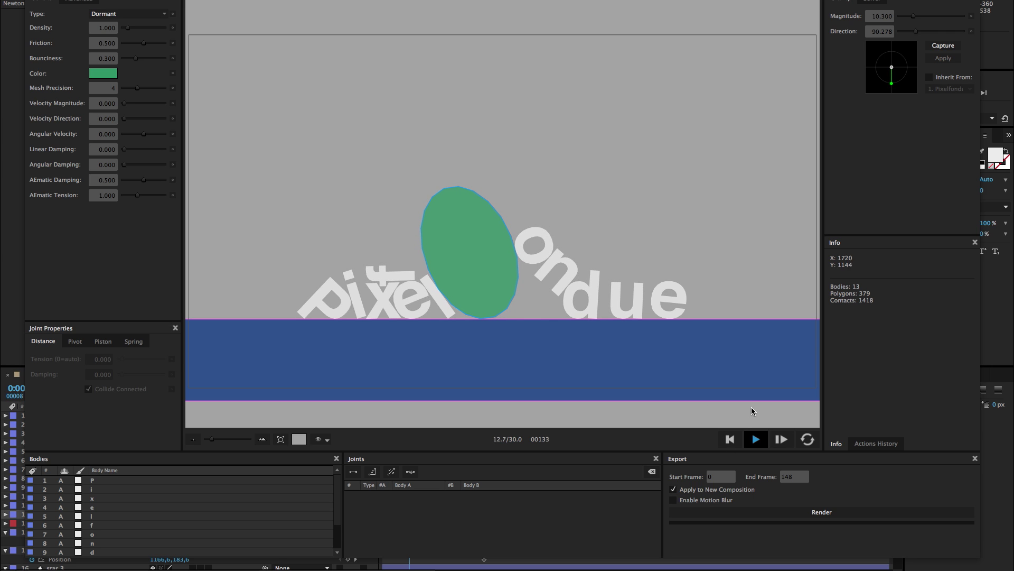
left_click(731, 439)
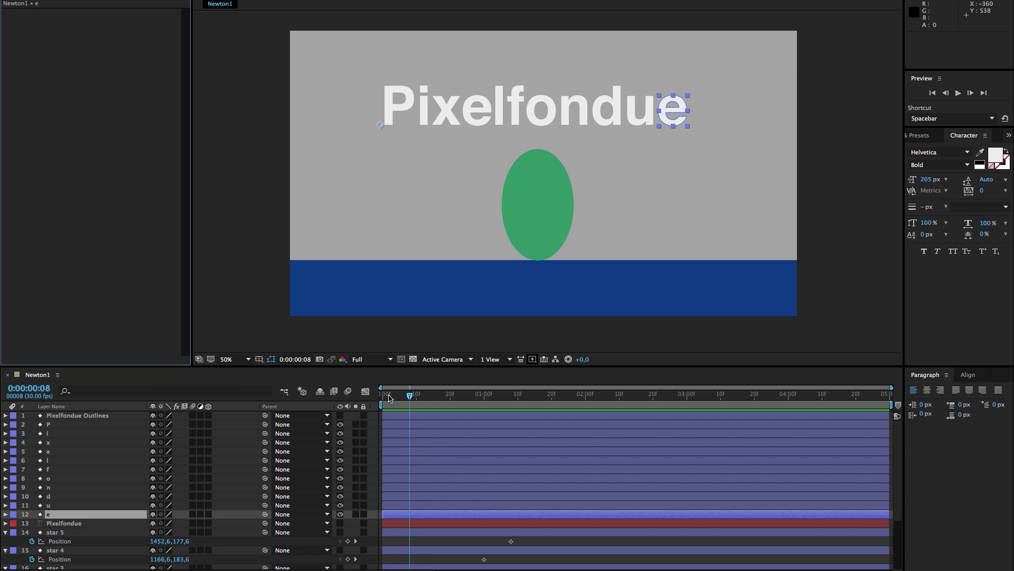
Step: Move the Newton1 playhead to 0:00:00:00
left_click(381, 397)
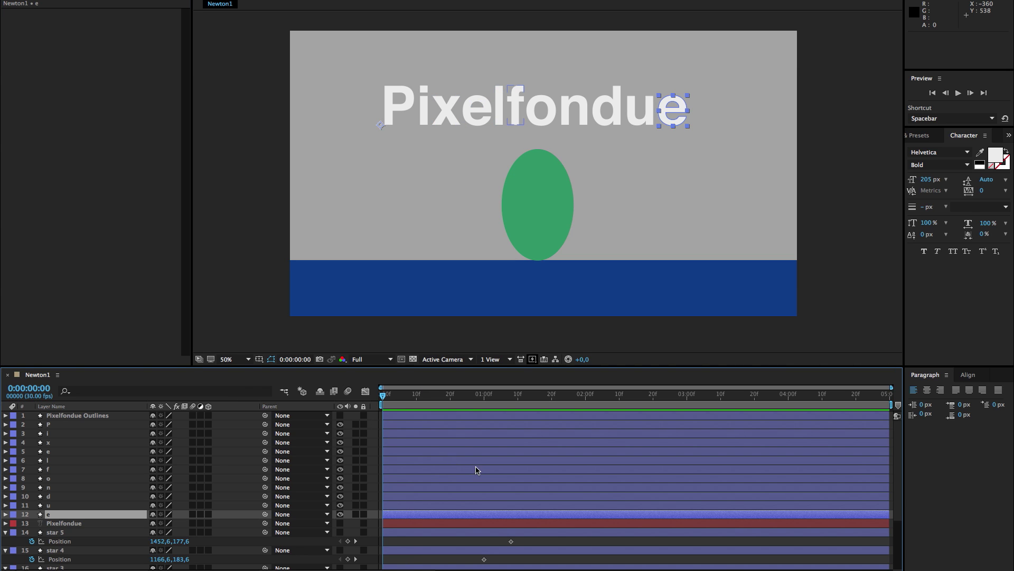